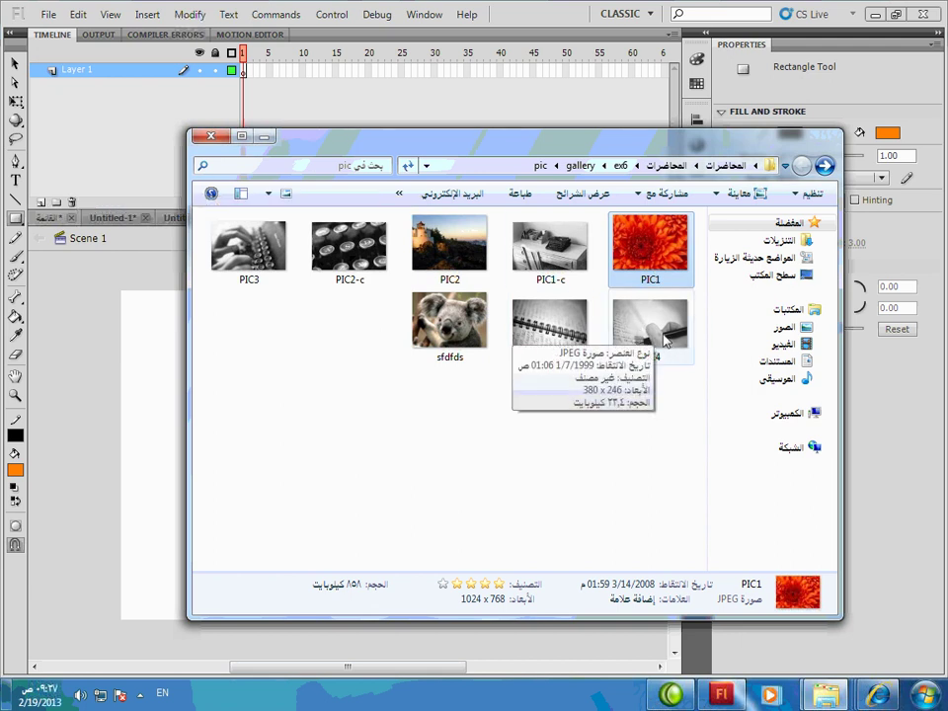
left_click_drag(649, 263, 373, 410)
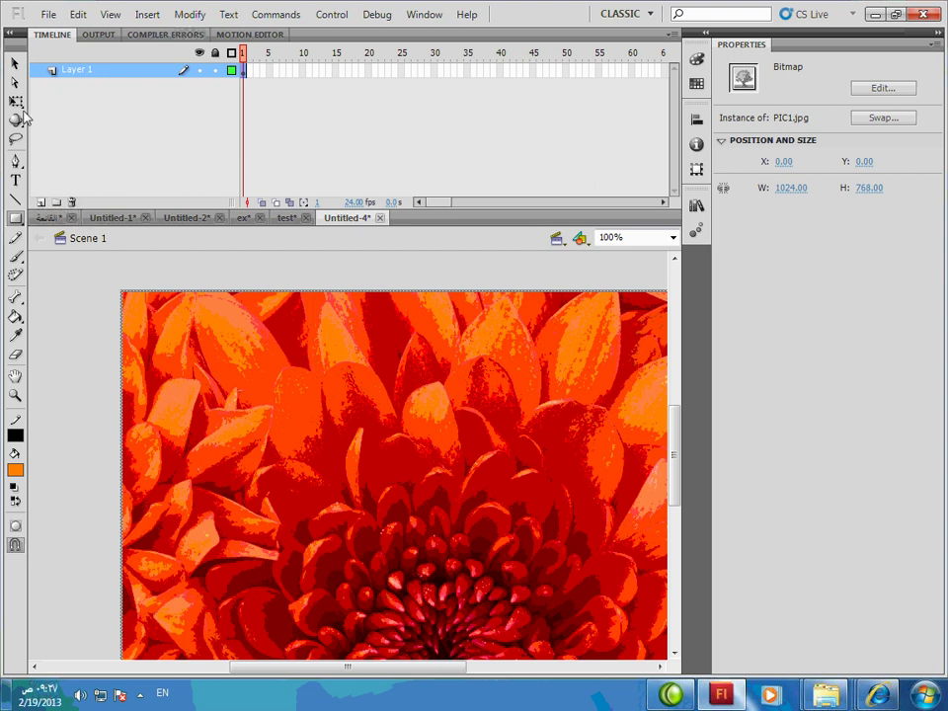
key("Delete")
key("alt+Tab")
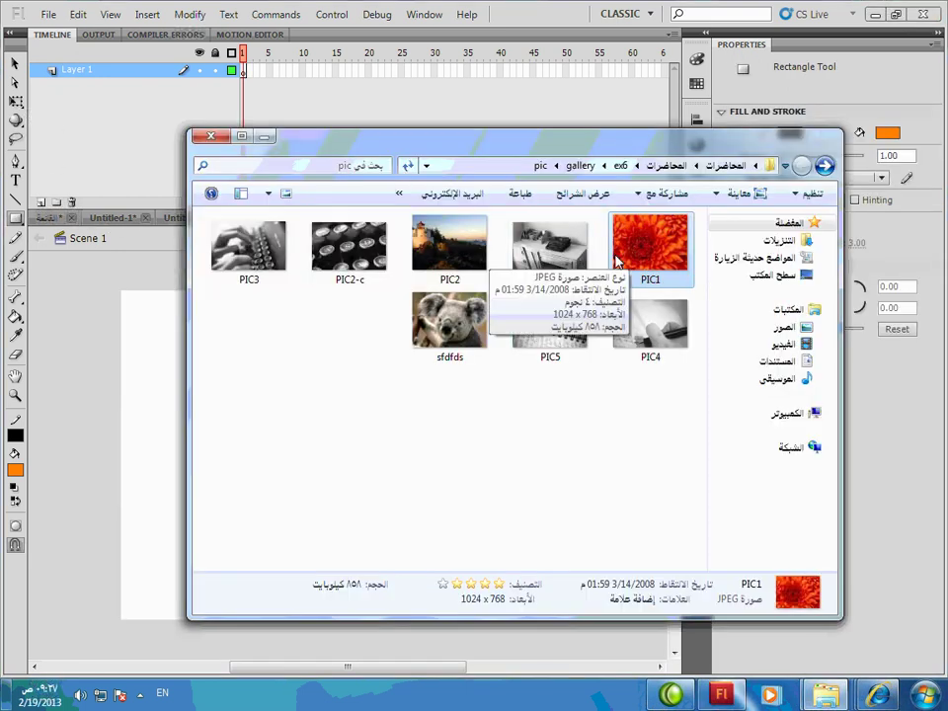
Import PIC1-c from the pic folder onto the stage and place it near the middle, at about X 90, Y 59
left_click_drag(549, 246, 395, 391)
left_click(15, 62)
mouse_move(285, 420)
left_mouse_down()
mouse_move(297, 419)
mouse_move(289, 399)
left_mouse_up()
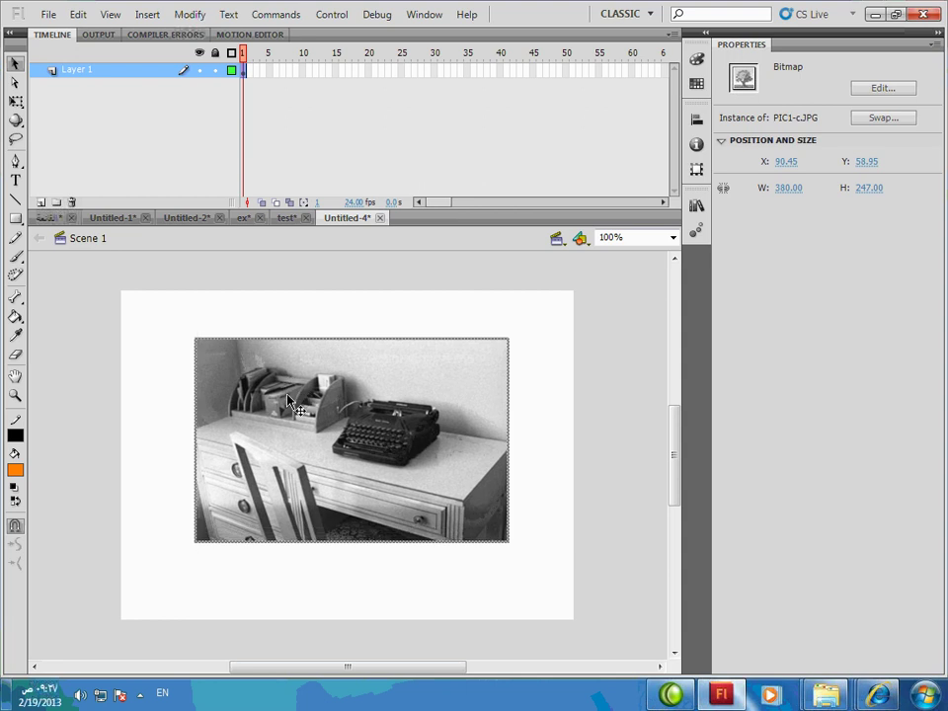
Convert the desk picture to a movie clip symbol and give the instance the name mov1
key("F8")
left_click(597, 133)
left_click(807, 66)
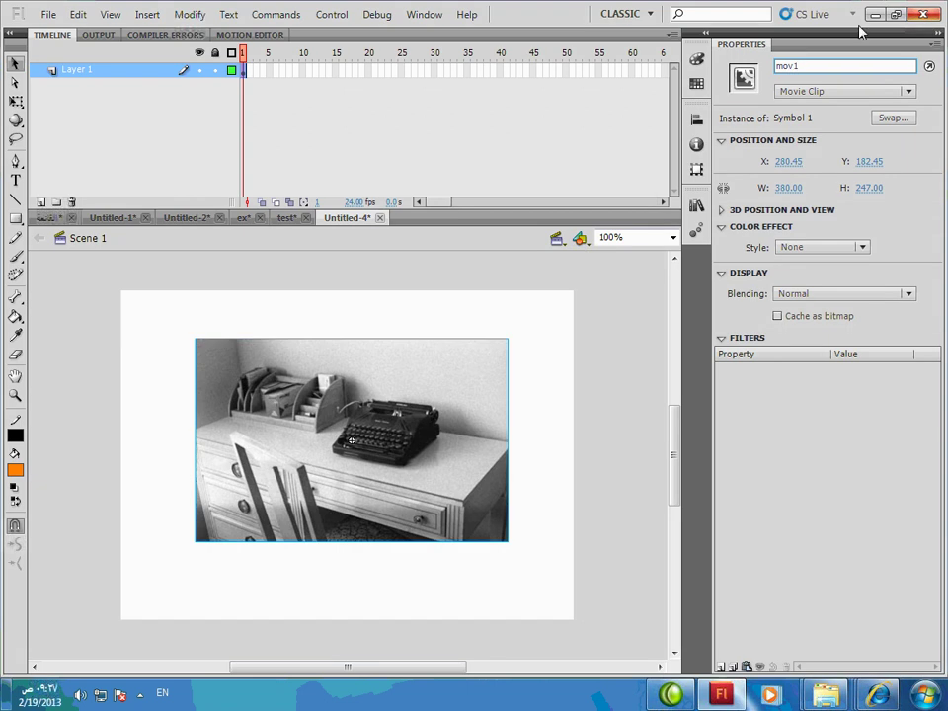
Inside the mov1 clip, convert the bitmap to a nested movie clip and name its instance mov2
double_click(291, 451)
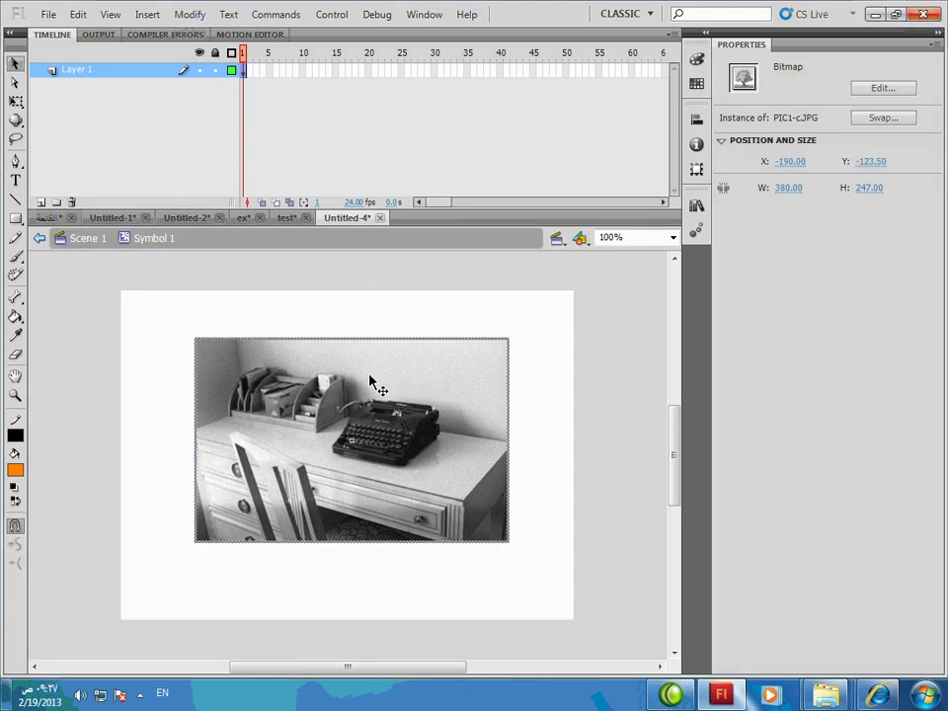
key("F8")
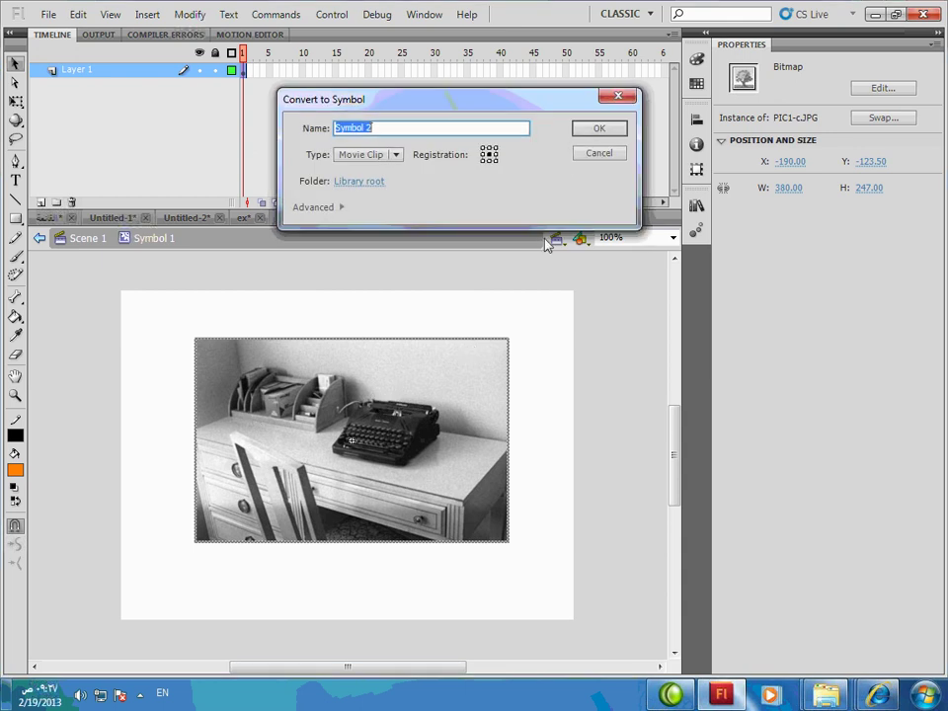
left_click(584, 139)
left_click(818, 65)
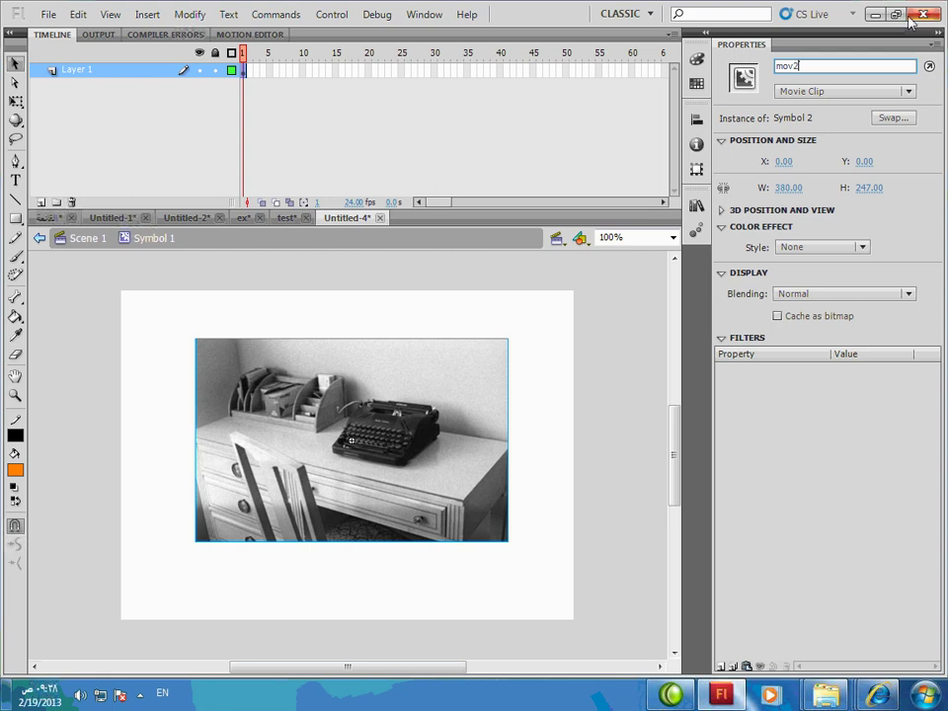
Add a Blur filter of 51 px in X and Y to the mov2 instance
left_click(723, 666)
left_click(763, 560)
left_click(837, 386)
type("51")
key("Return")
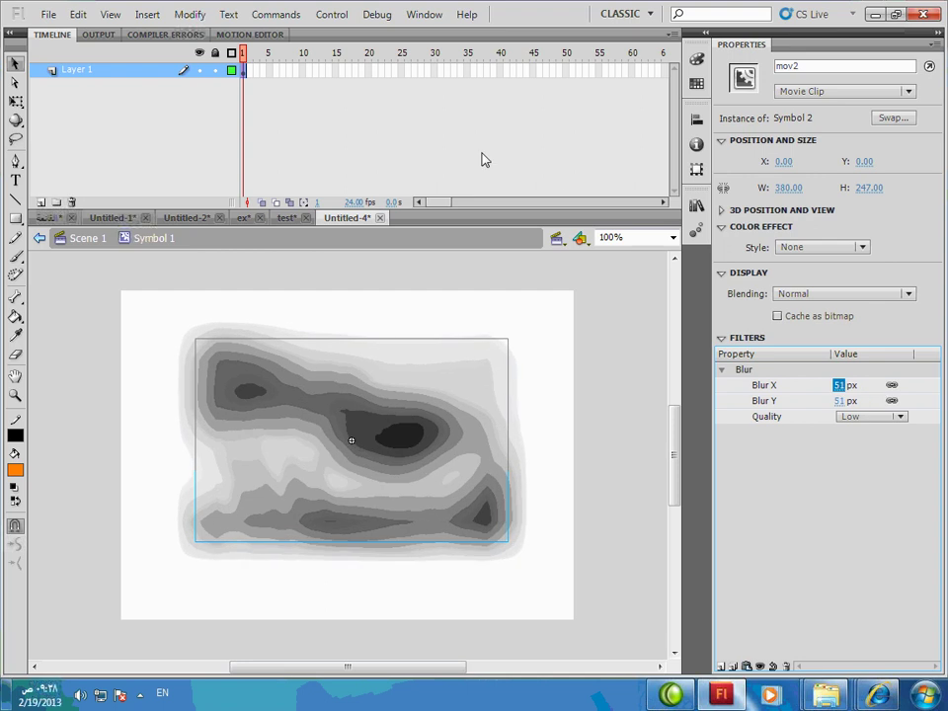
Insert a keyframe at frame 20 and set the mov2 blur there to 0 px
left_click(375, 81)
key("F6")
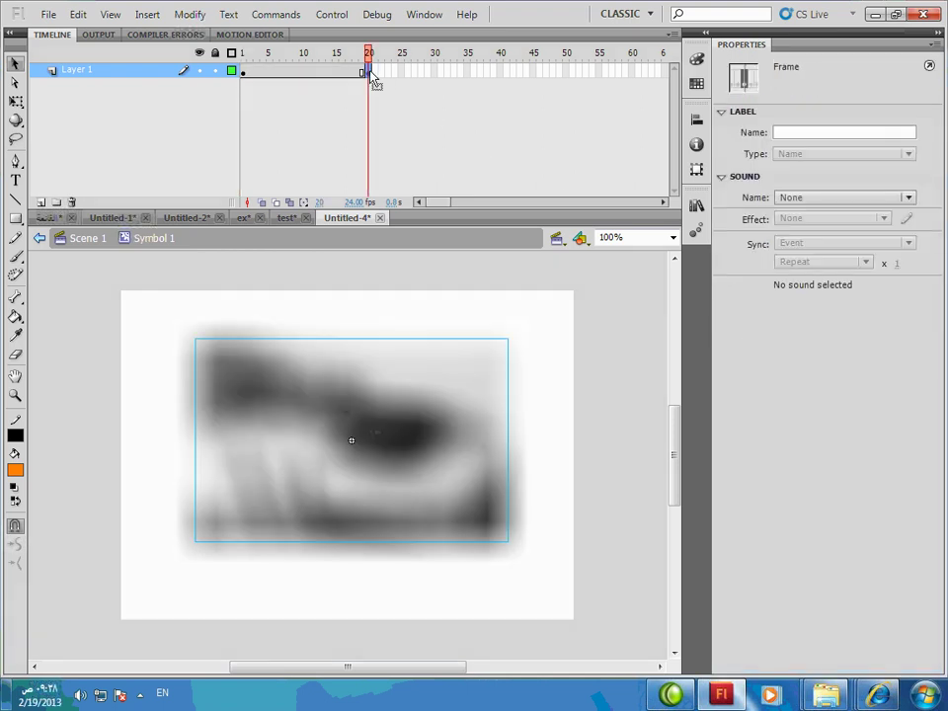
left_click(448, 428)
left_click(838, 385)
type("0")
key("Return")
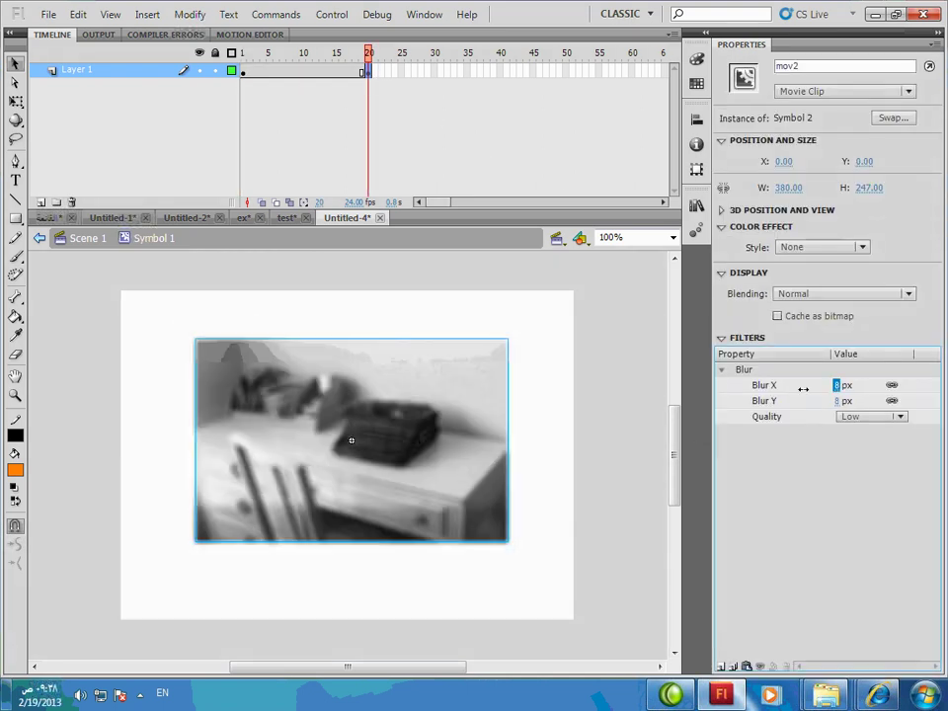
Add a stop() action to the keyframe at frame 20 and close the script editor
right_click(371, 79)
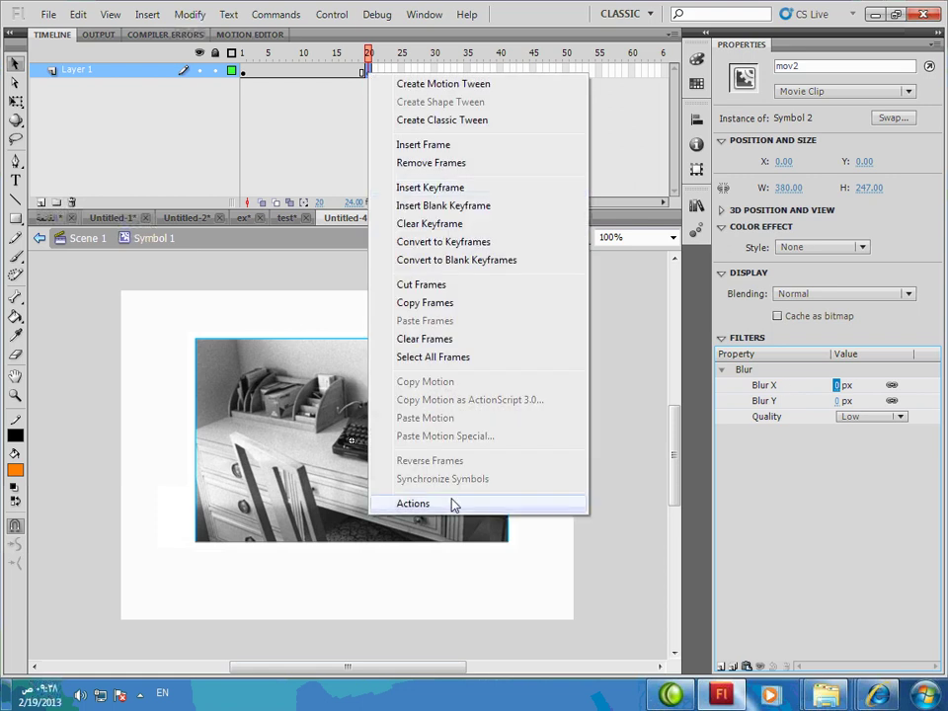
left_click(444, 503)
type("stop()")
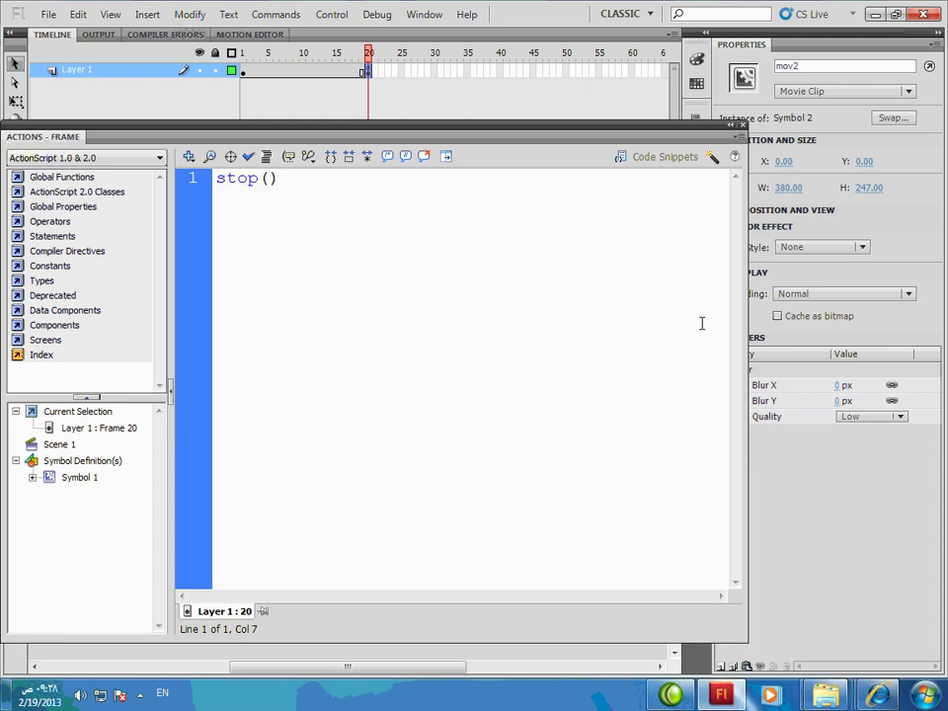
left_click(735, 125)
left_click(140, 696)
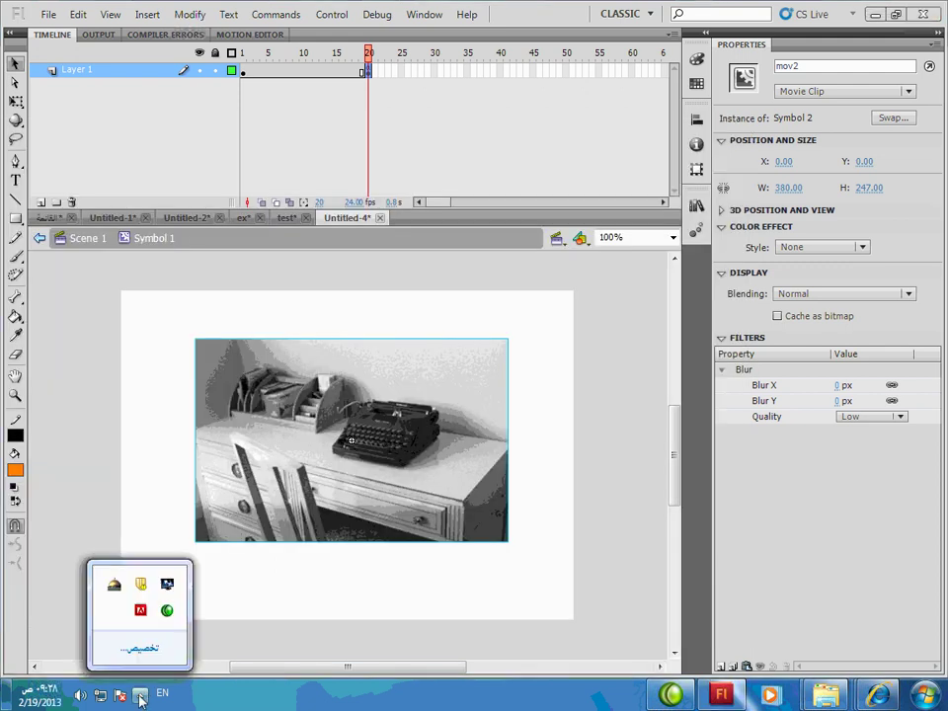
Create a classic tween between frames 1 and 20 and preview the blur animation in a test movie
right_click(314, 76)
left_click(375, 114)
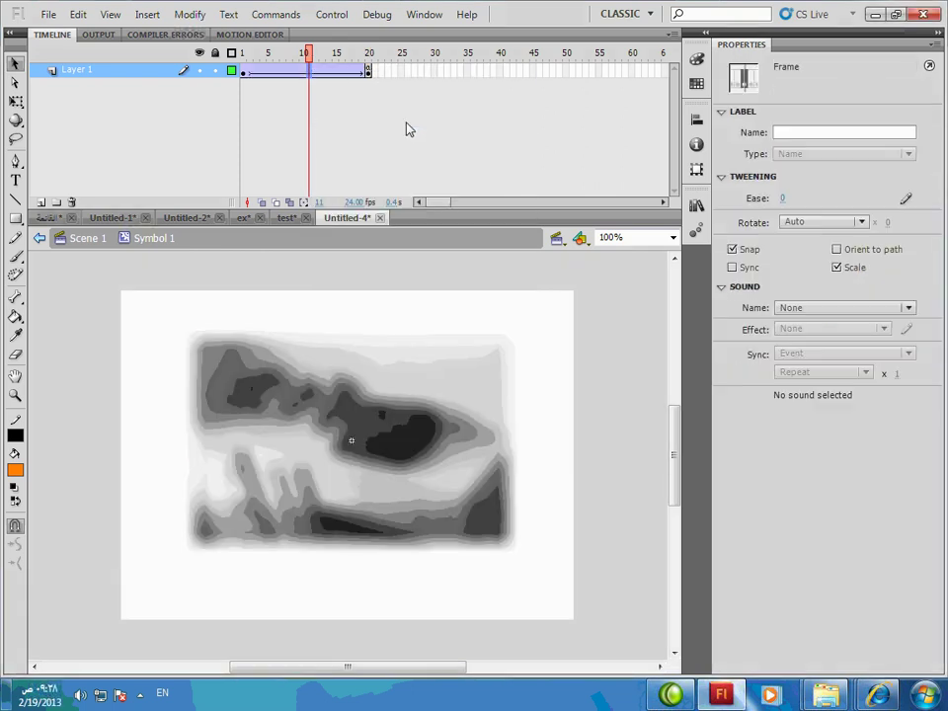
key("ctrl+Return")
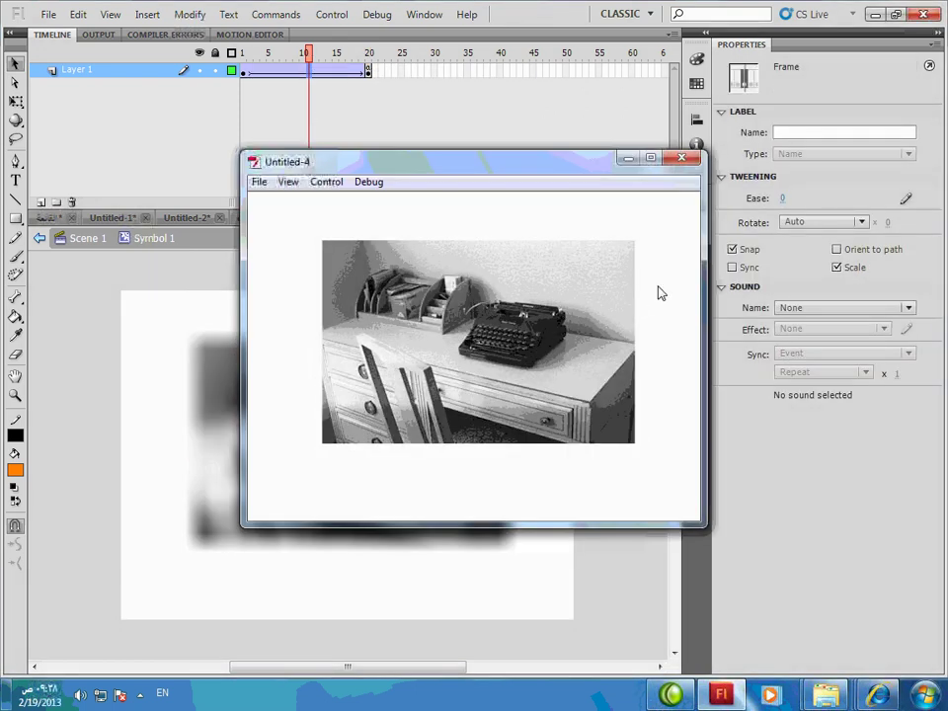
left_click(681, 159)
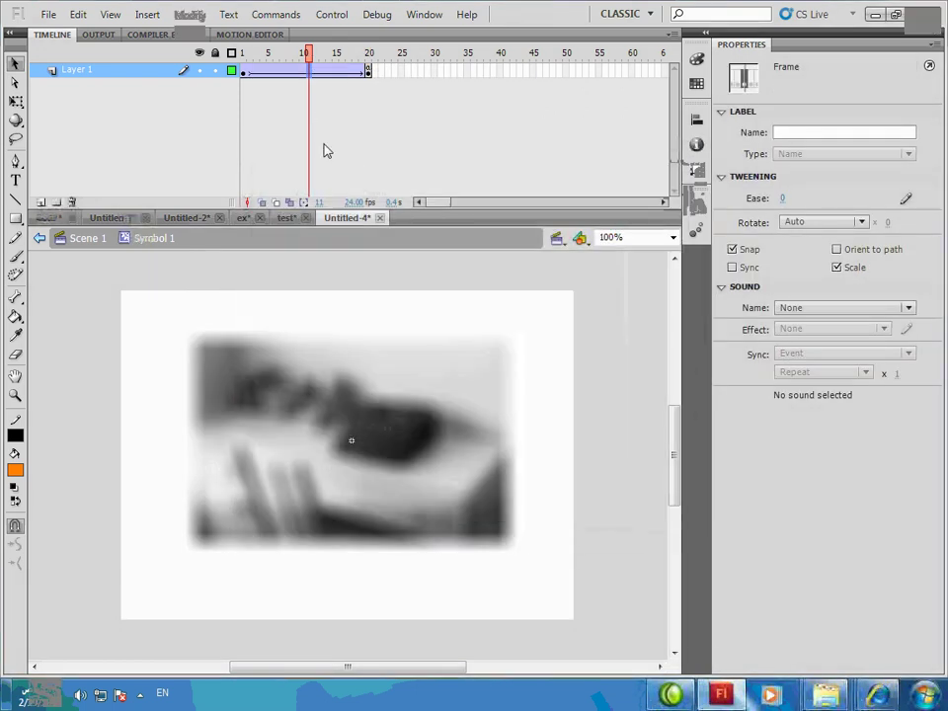
Insert a layer above Layer 1 and draw an orange rectangle on it that exactly covers the picture
right_click(69, 78)
left_click(133, 144)
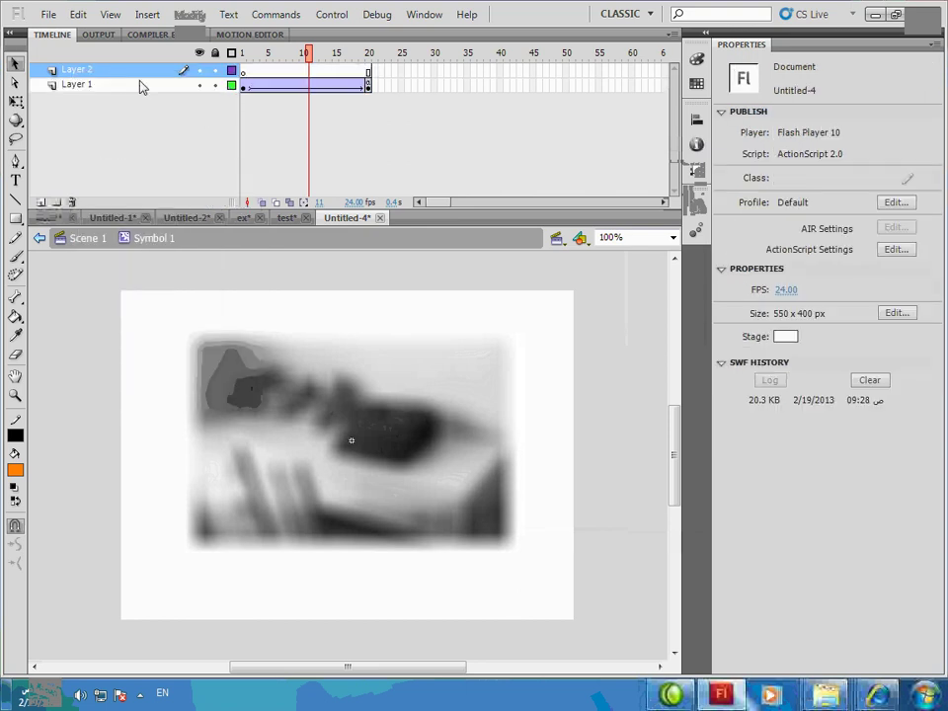
left_click(15, 218)
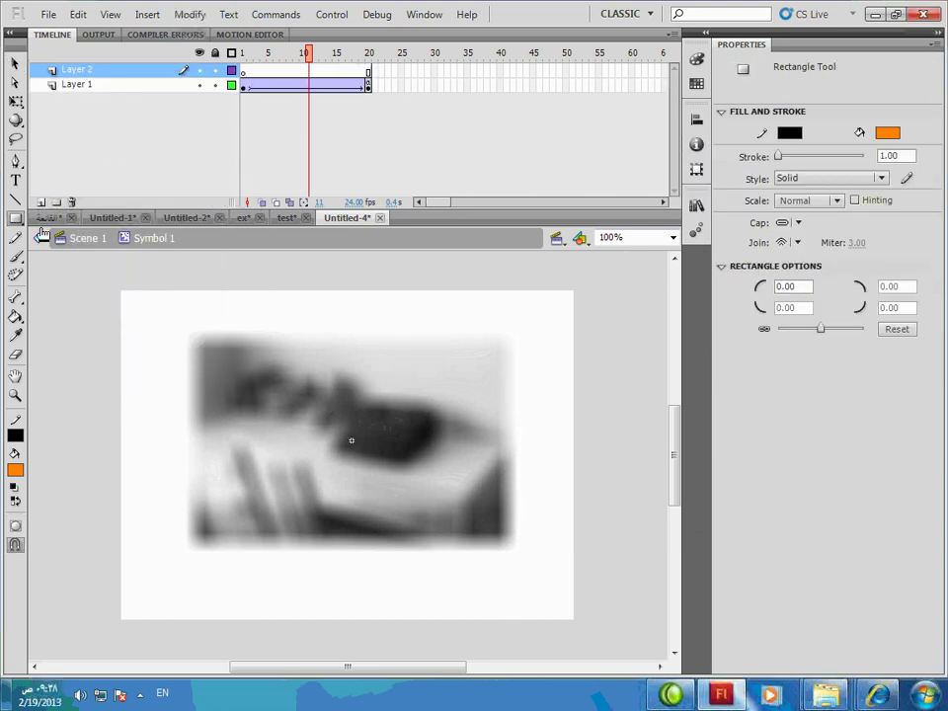
left_click(244, 83)
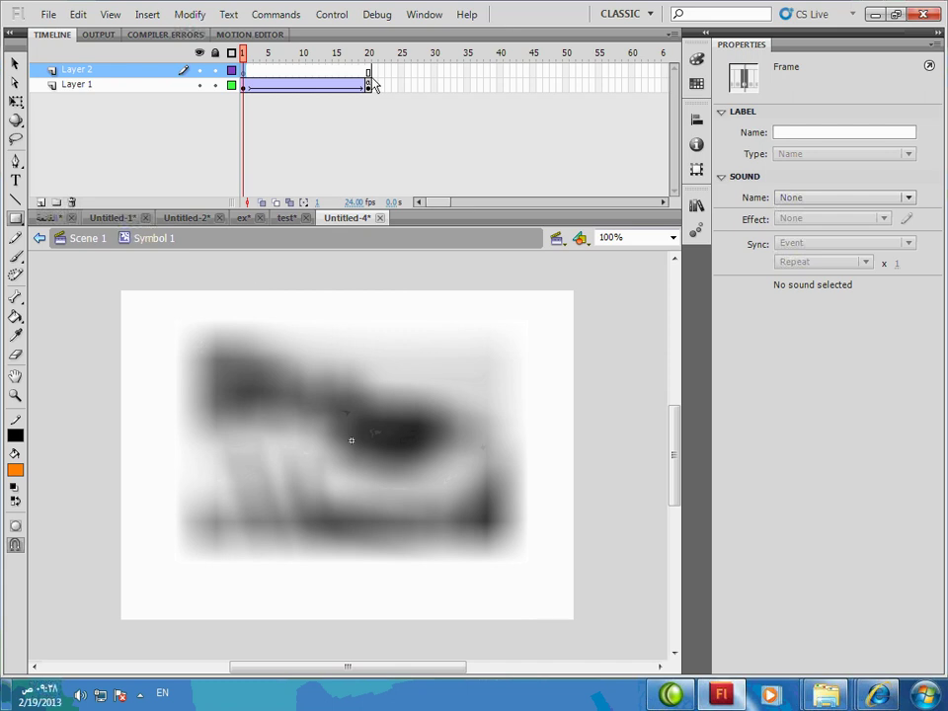
left_click(369, 71)
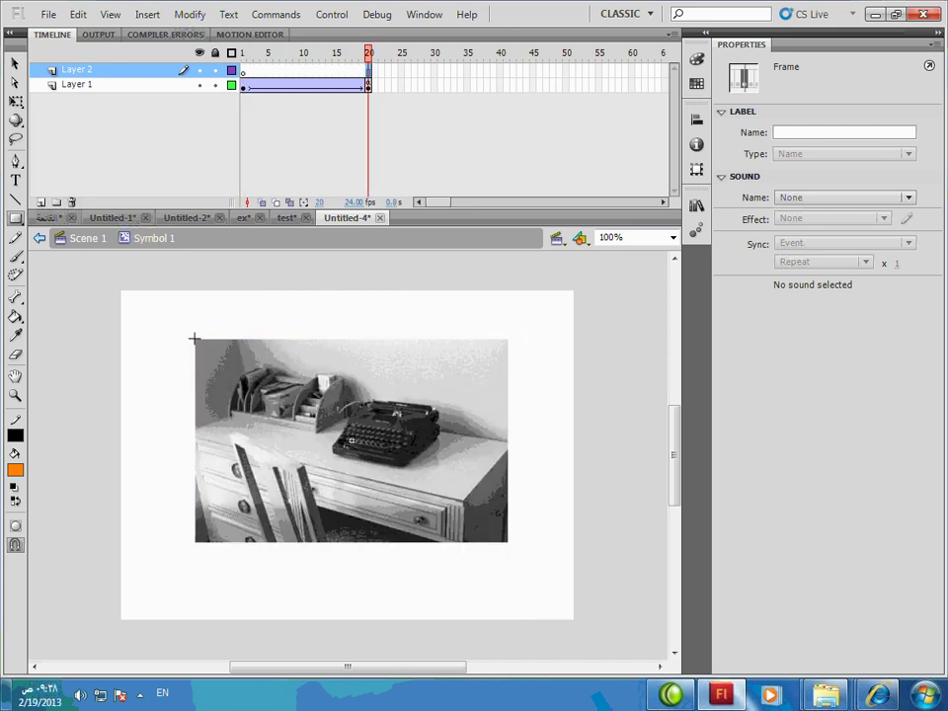
left_click_drag(194, 339, 507, 541)
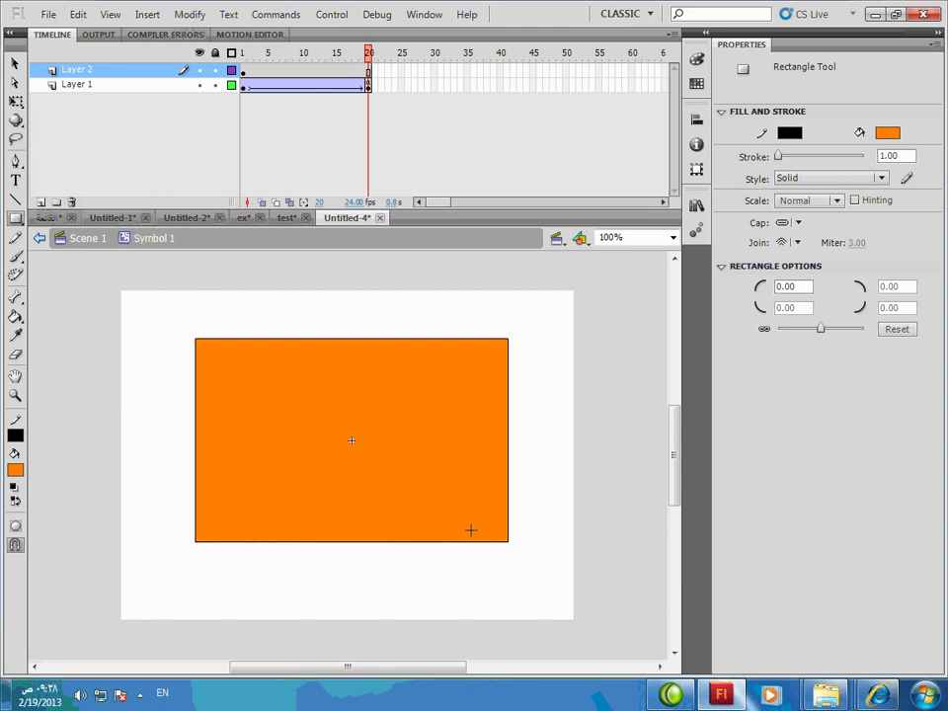
Turn Layer 2 into a mask for Layer 1 and return to Scene 1
right_click(127, 69)
left_click(190, 224)
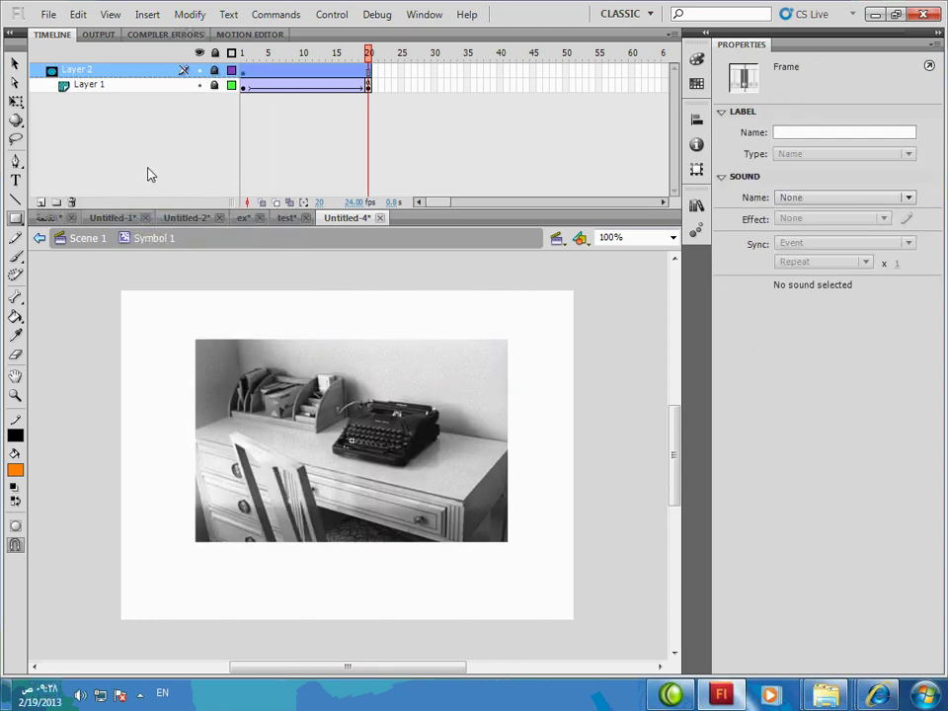
left_click(99, 238)
key("v")
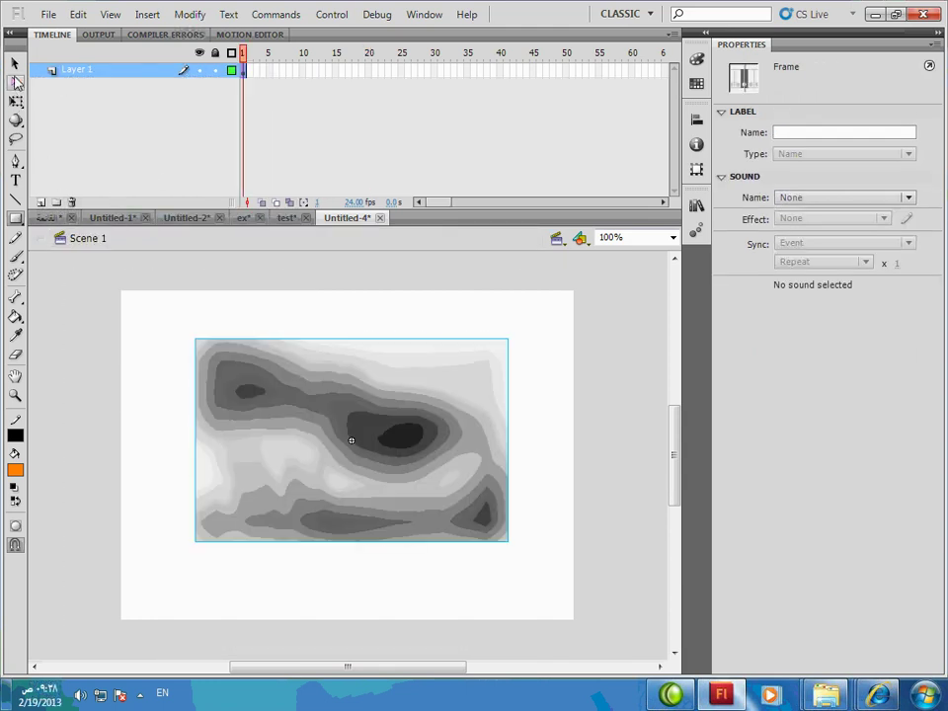
left_click(413, 474)
left_click(528, 624)
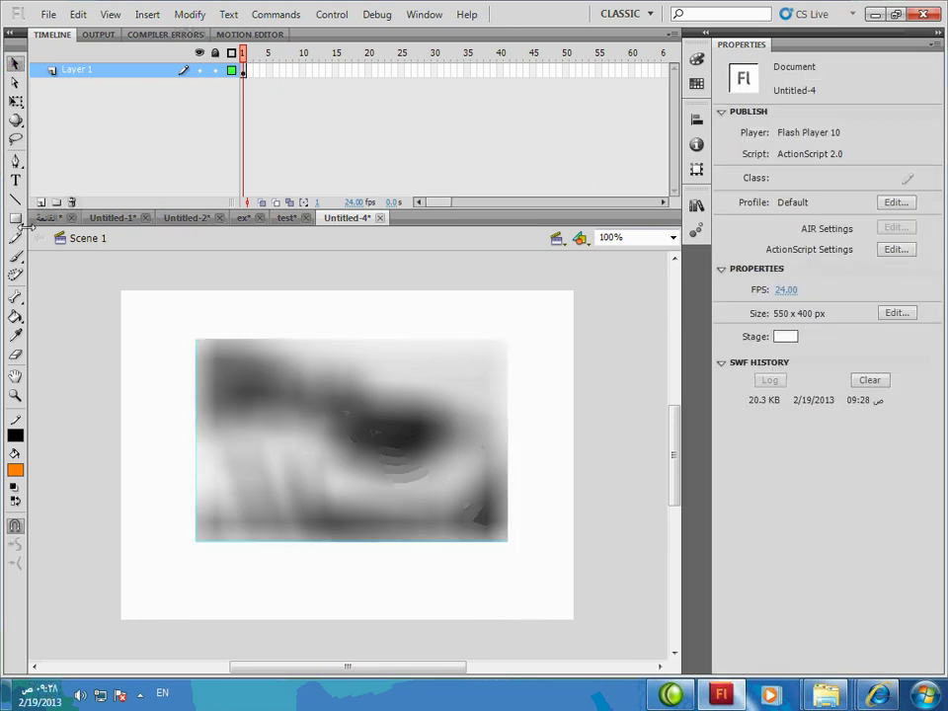
key("r")
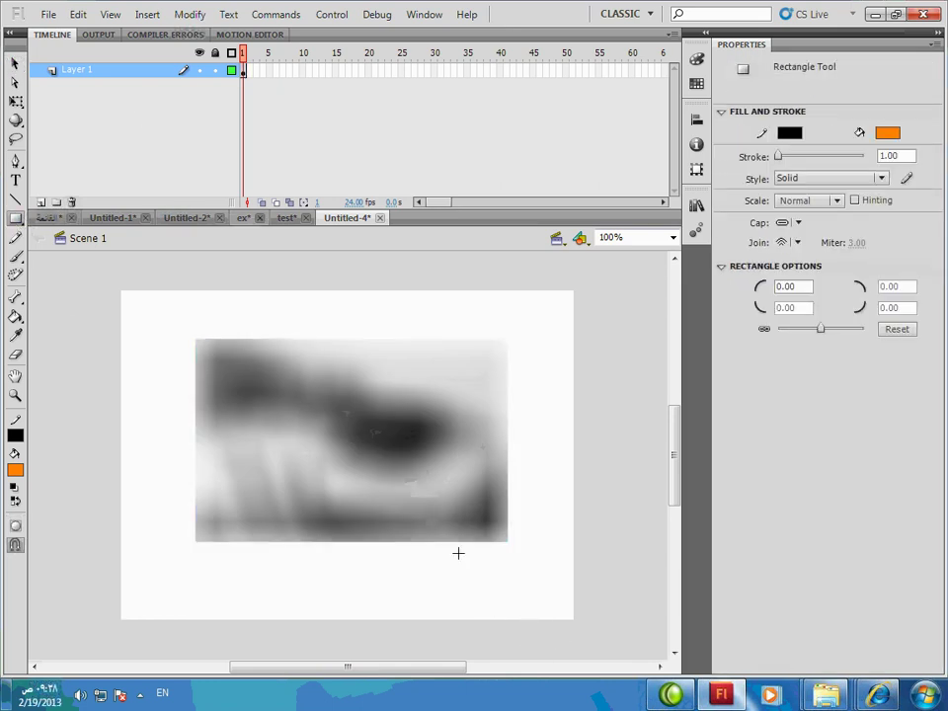
mouse_move(475, 578)
left_mouse_down()
mouse_move(439, 605)
mouse_move(468, 603)
mouse_move(458, 597)
left_mouse_up()
left_click(15, 62)
key("Delete")
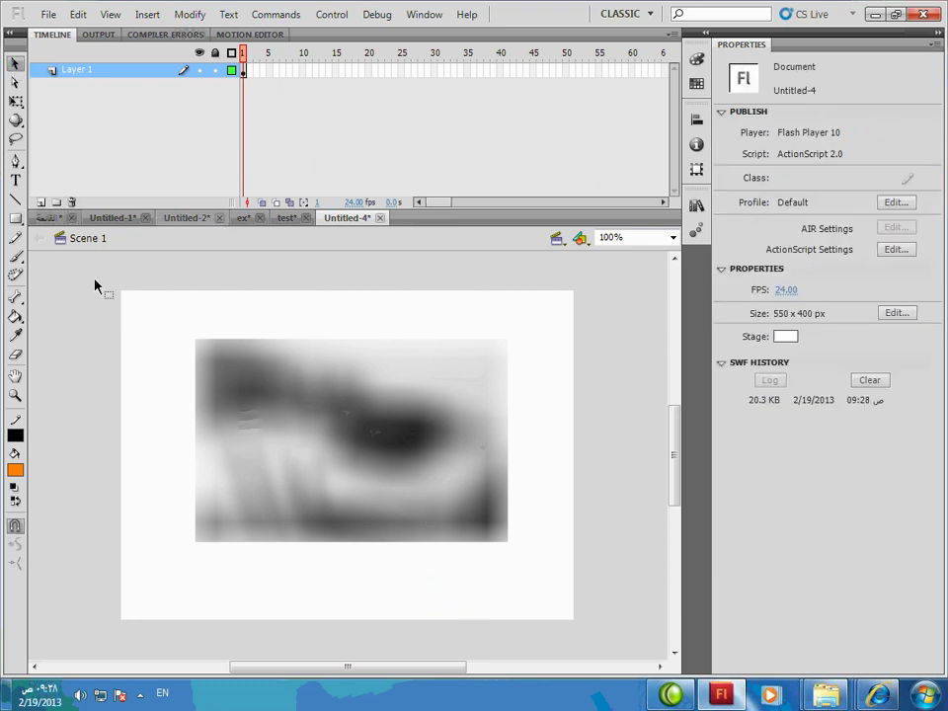
Draw an orange rectangle about 114 x 44 px below the picture's right half and add the white text NEXT
left_click(16, 219)
left_click_drag(403, 569, 499, 606)
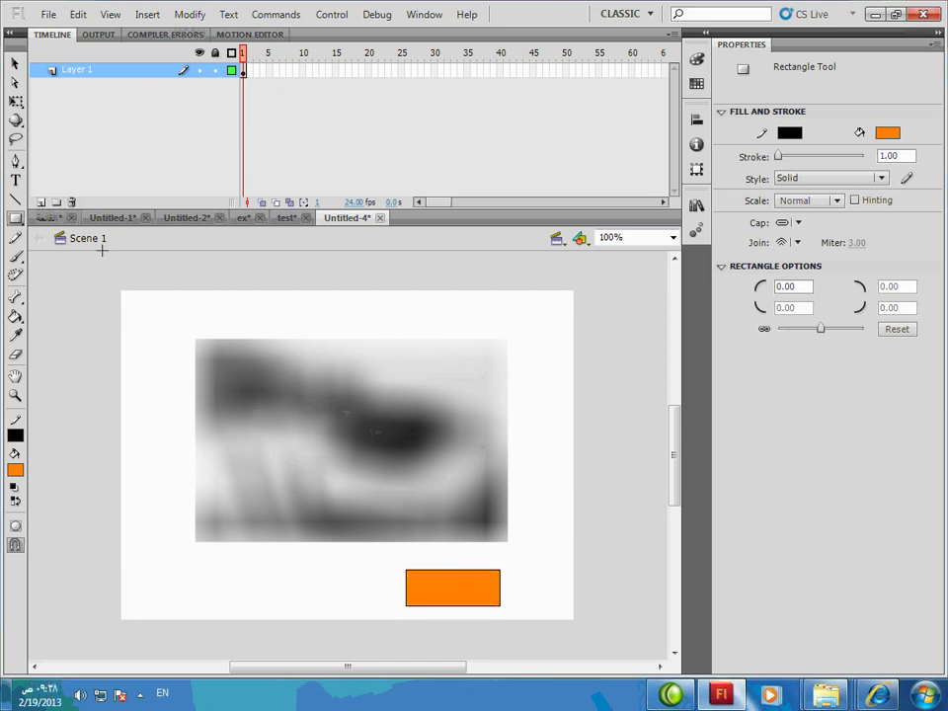
left_click(15, 180)
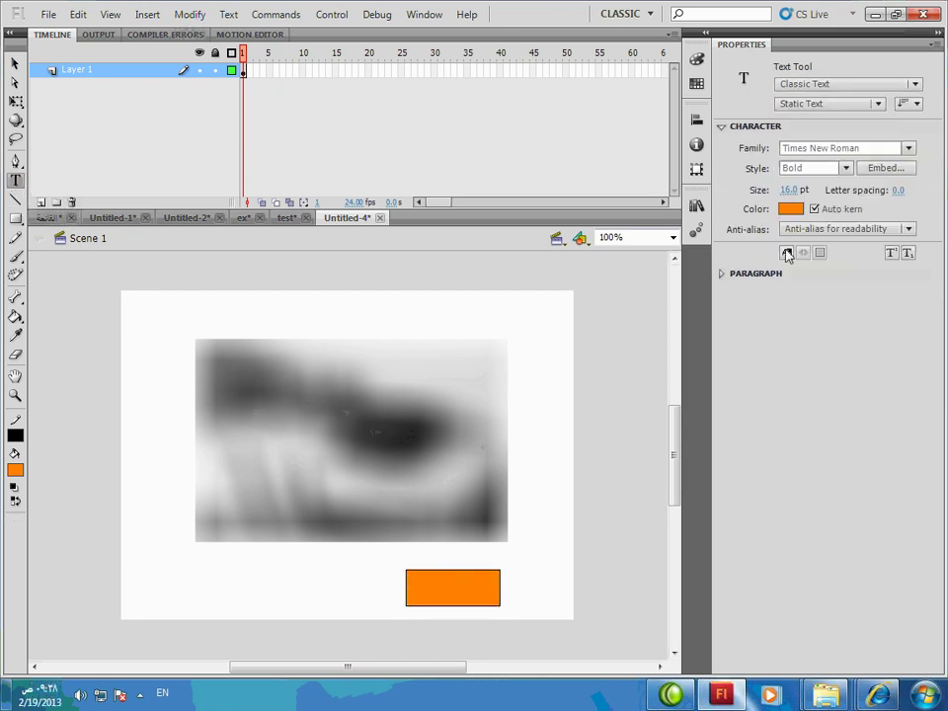
left_click(792, 209)
left_click(701, 302)
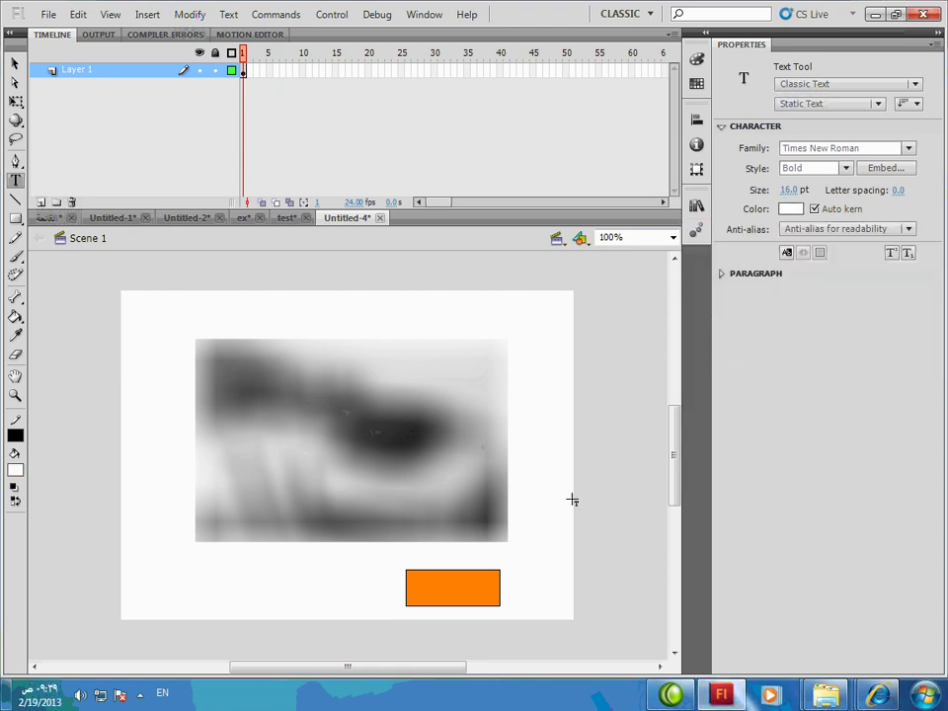
left_click(427, 595)
type("NEXT")
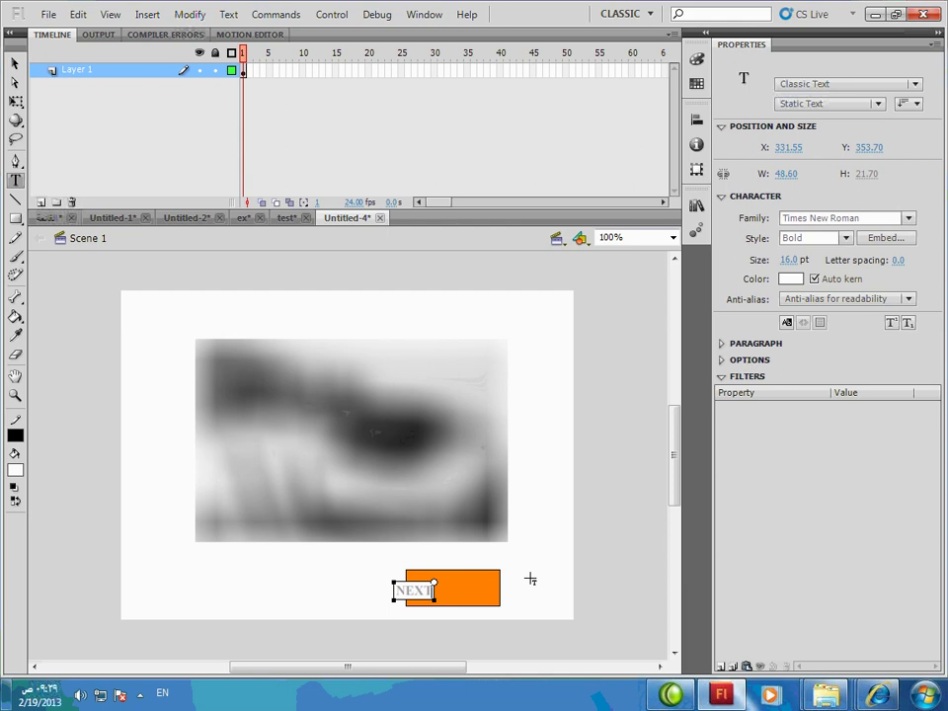
Centre the NEXT text on the orange rectangle
left_click(14, 62)
left_click_drag(430, 597, 478, 605)
key("Up")
key("Up")
key("Left")
key("Left")
key("Left")
key("Left")
key("Left")
Convert the orange rectangle and its NEXT text together to a Button symbol
left_click_drag(520, 628, 387, 569)
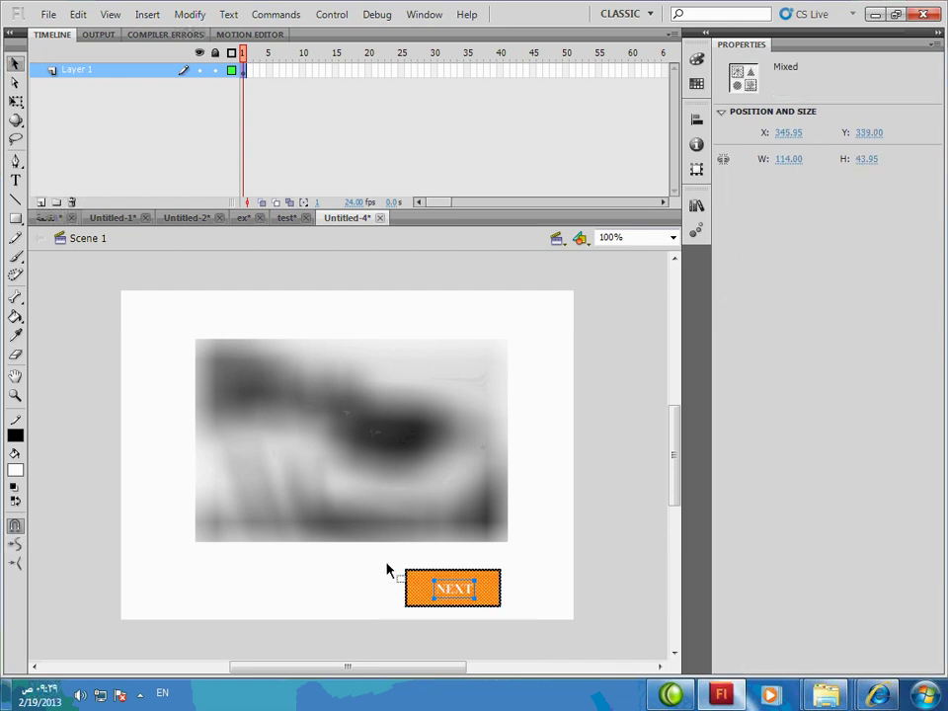
key("F8")
left_click(370, 154)
left_click(387, 191)
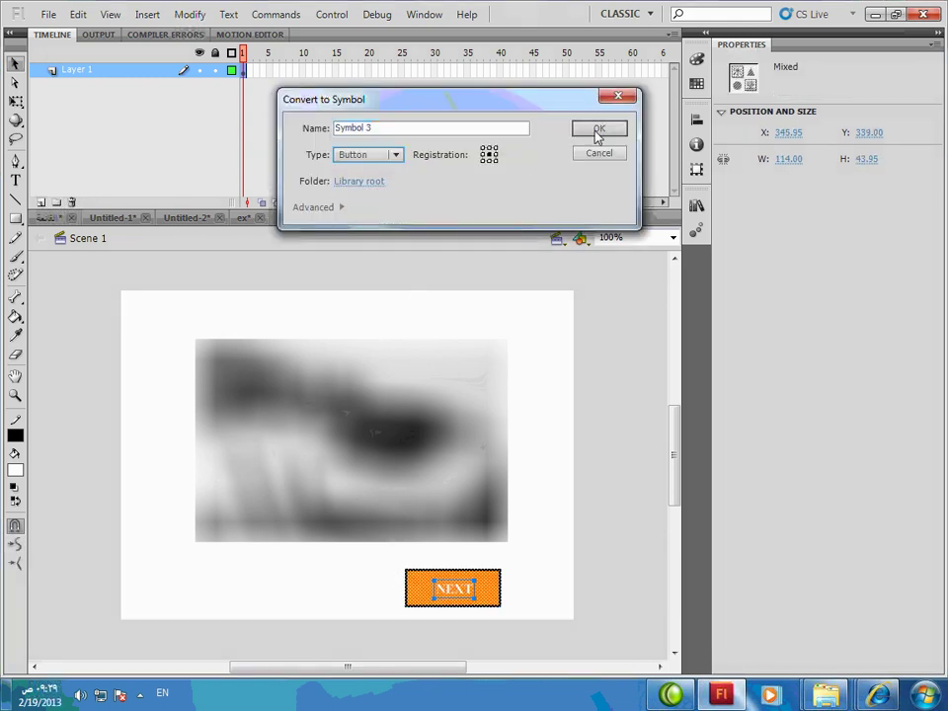
left_click(594, 130)
Write an on(press) script for the NEXT button that calls mov1.gotoAndPlay(1)
right_click(479, 603)
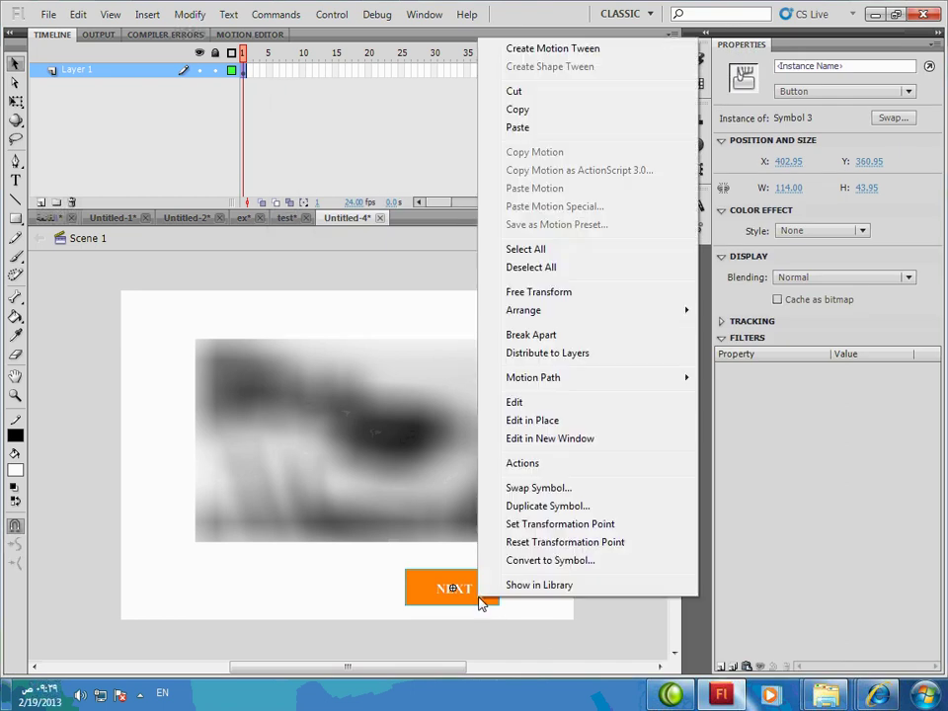
left_click(564, 463)
type("on(")
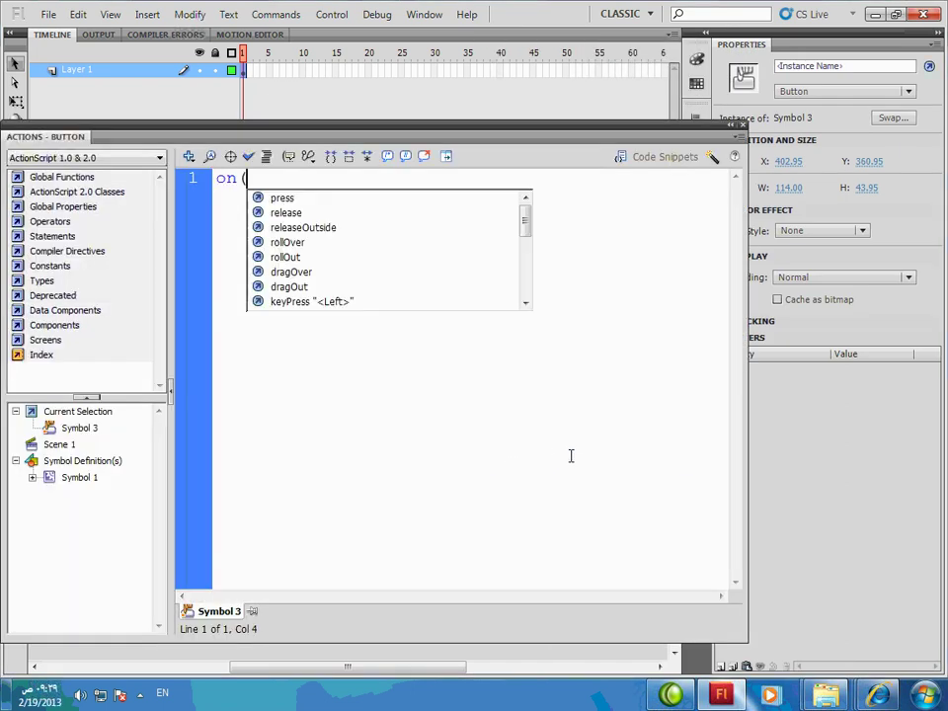
key("Return")
type(")")
key("Return")
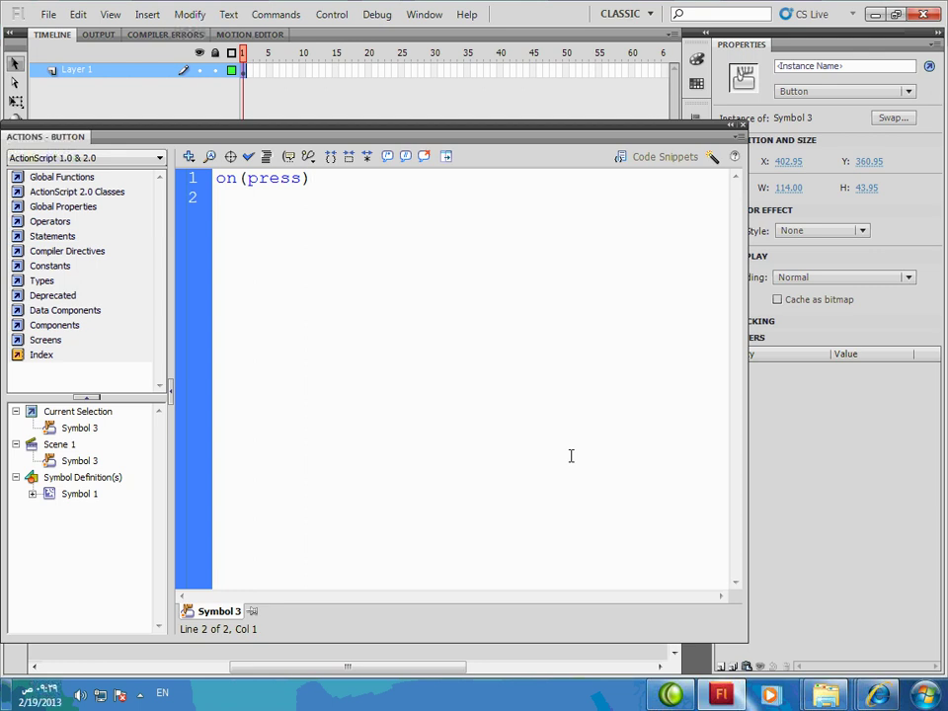
type("{")
key("Return")
type("mov1.goto")
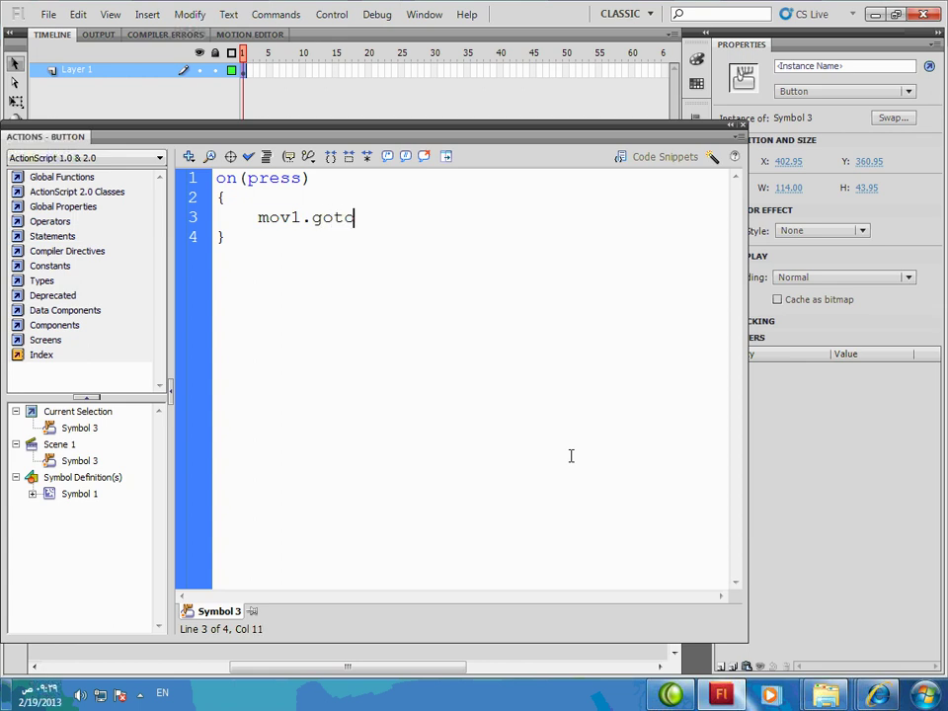
type("AndPlay")
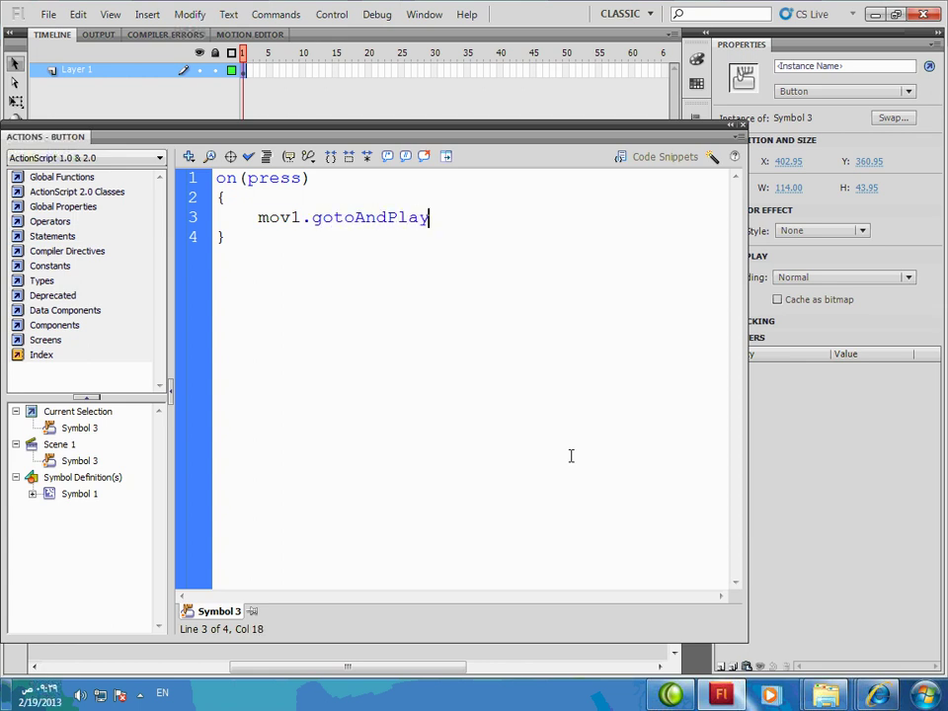
type("(1)")
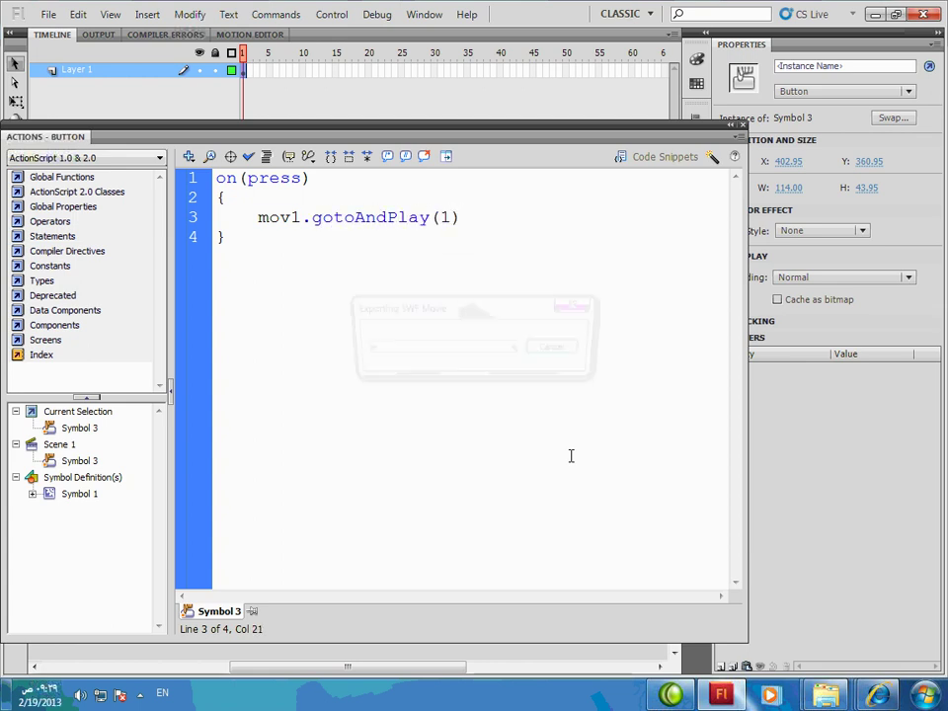
Test the movie, try the NEXT button to replay the blur transition, and close the preview
key("ctrl+Return")
left_click(602, 501)
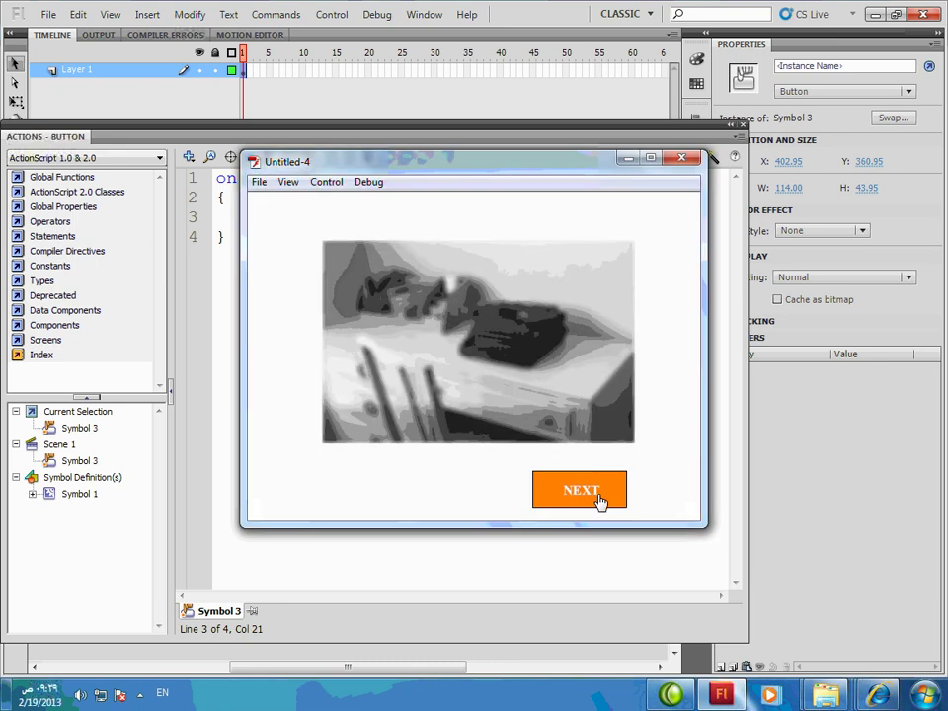
left_click(681, 159)
left_click(586, 222)
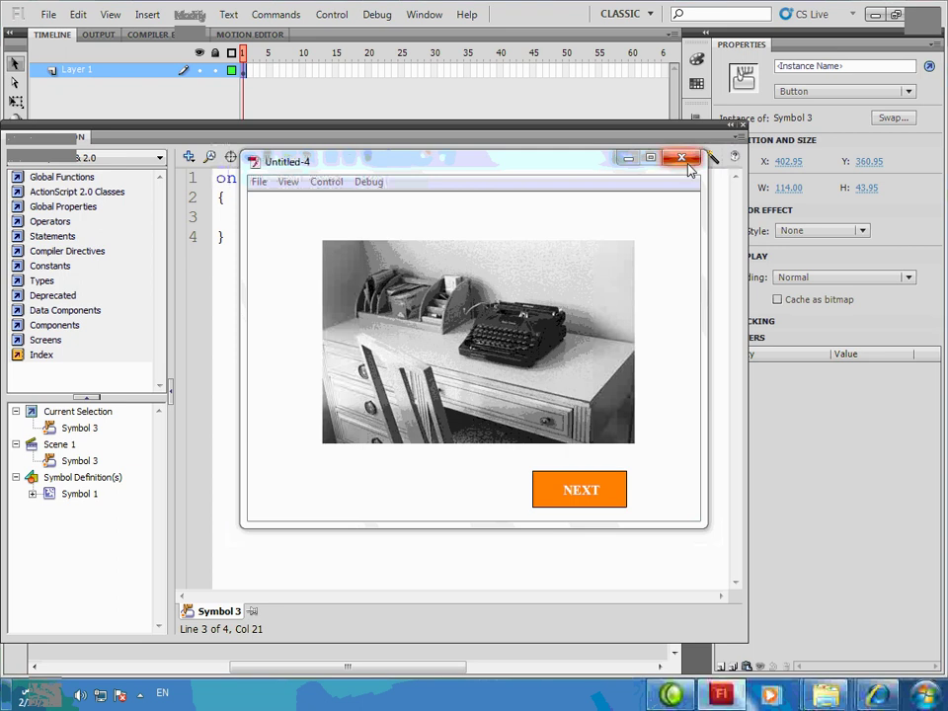
left_click(681, 158)
Start a loadMovie( call on its own line above mov1.gotoAndPlay(1), with blank lines around it
left_click(336, 198)
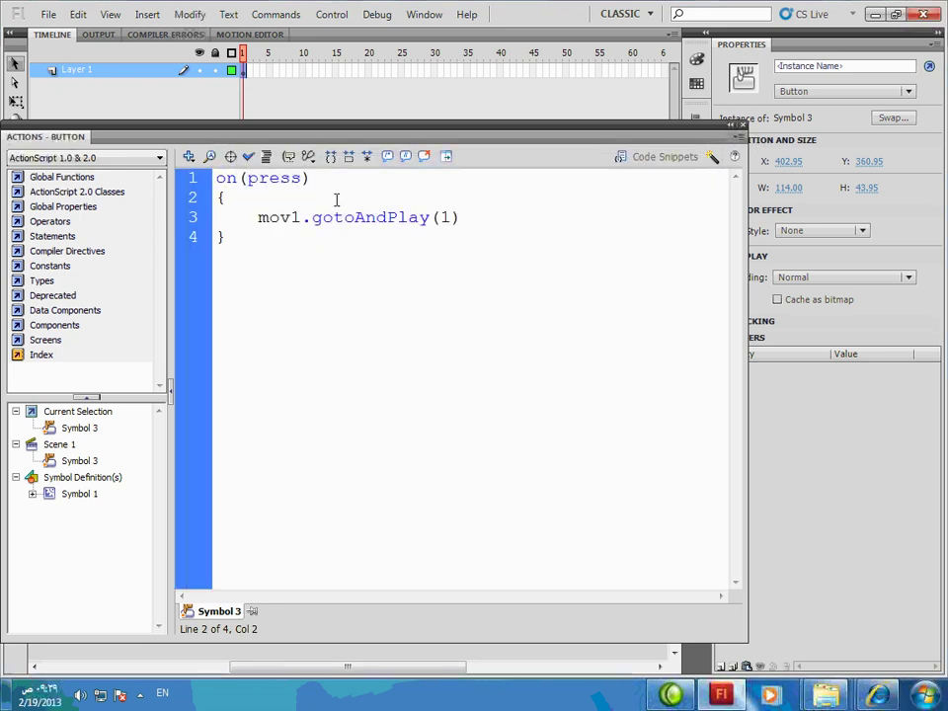
key("Return")
key("Return")
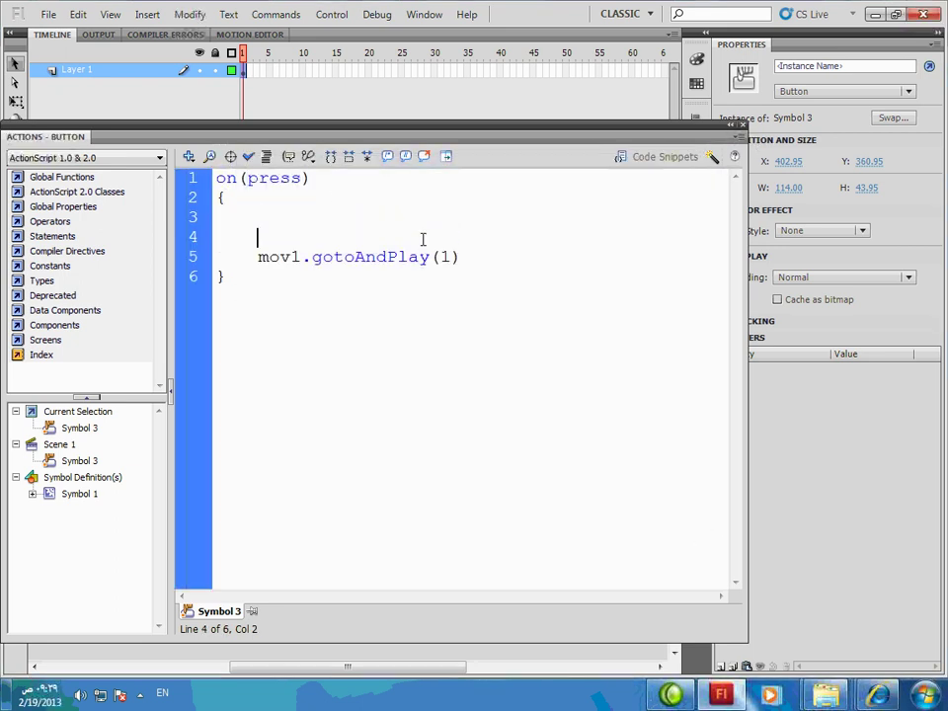
key("Return")
type("Loa")
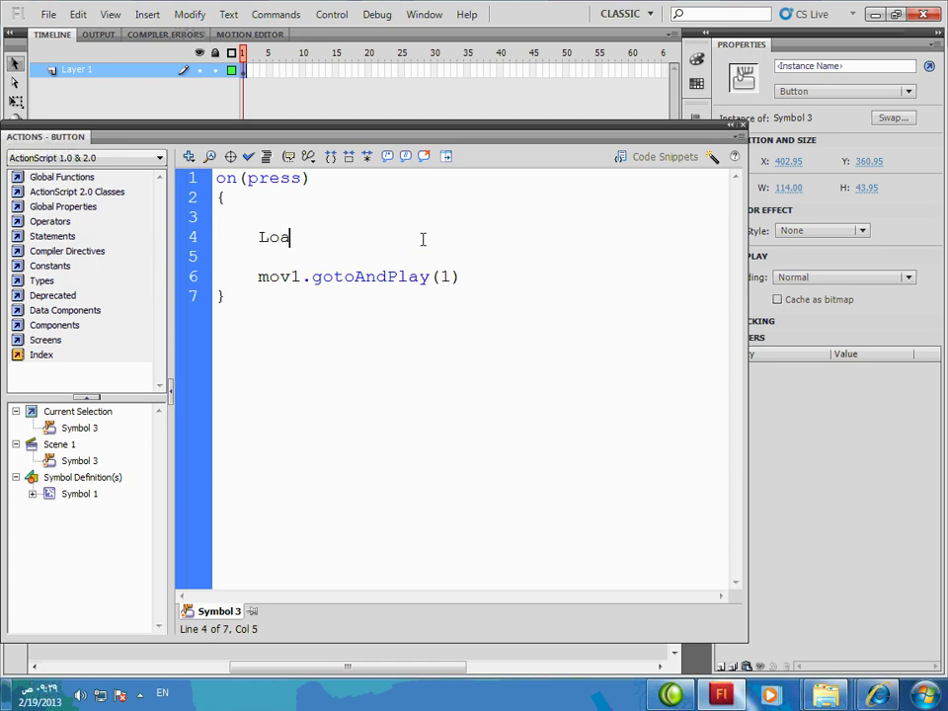
key("BackSpace")
key("BackSpace")
key("BackSpace")
type("loadMovie")
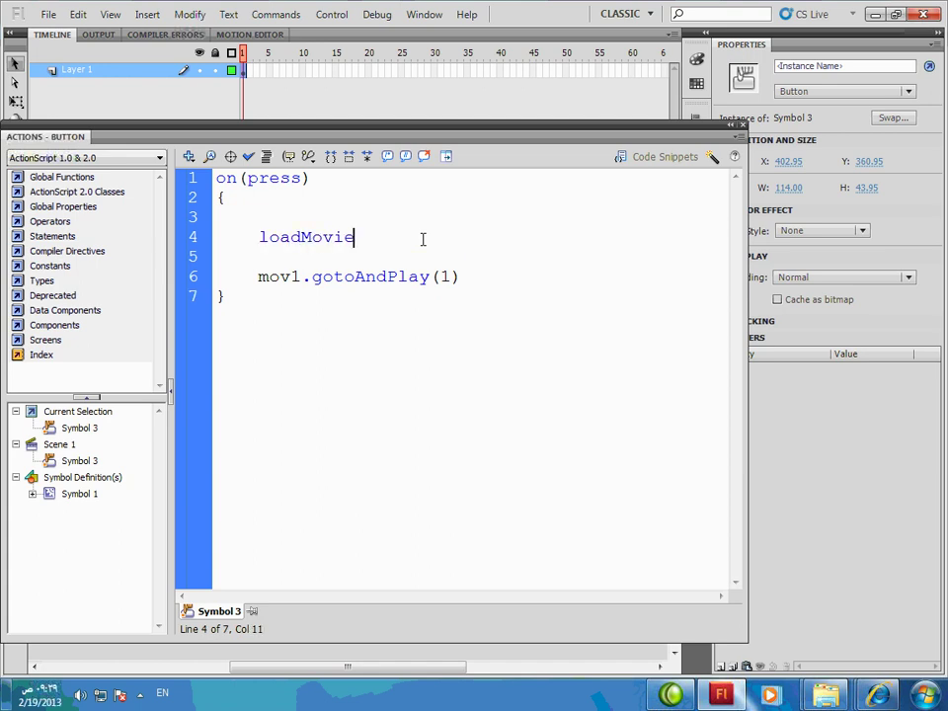
type("(")
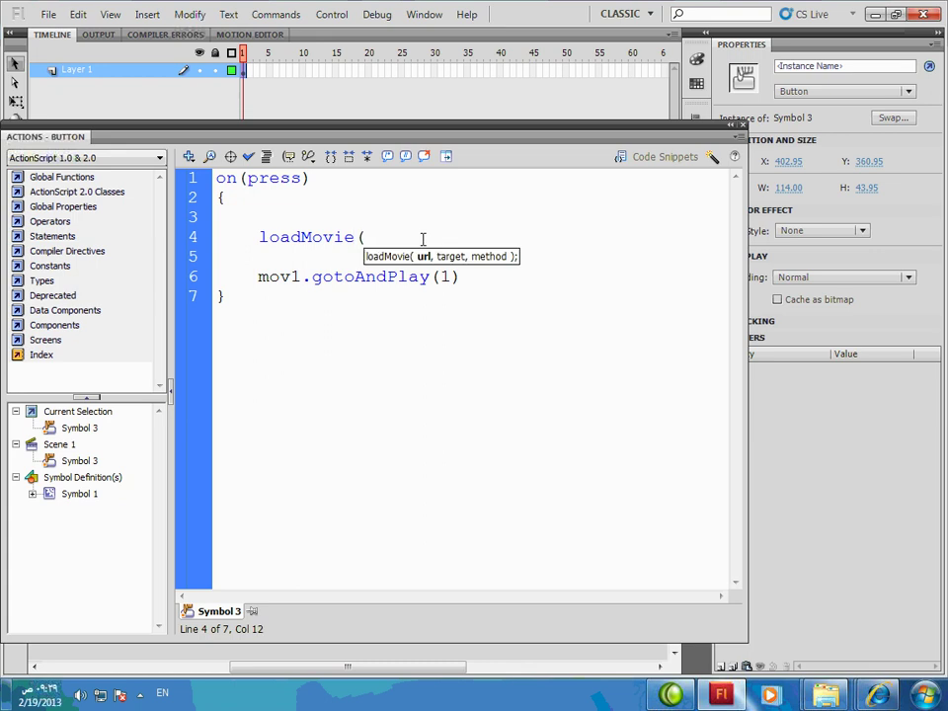
Save the document as GalleryExample in the gallery folder as a Flash CS5 Document
key("ctrl+s")
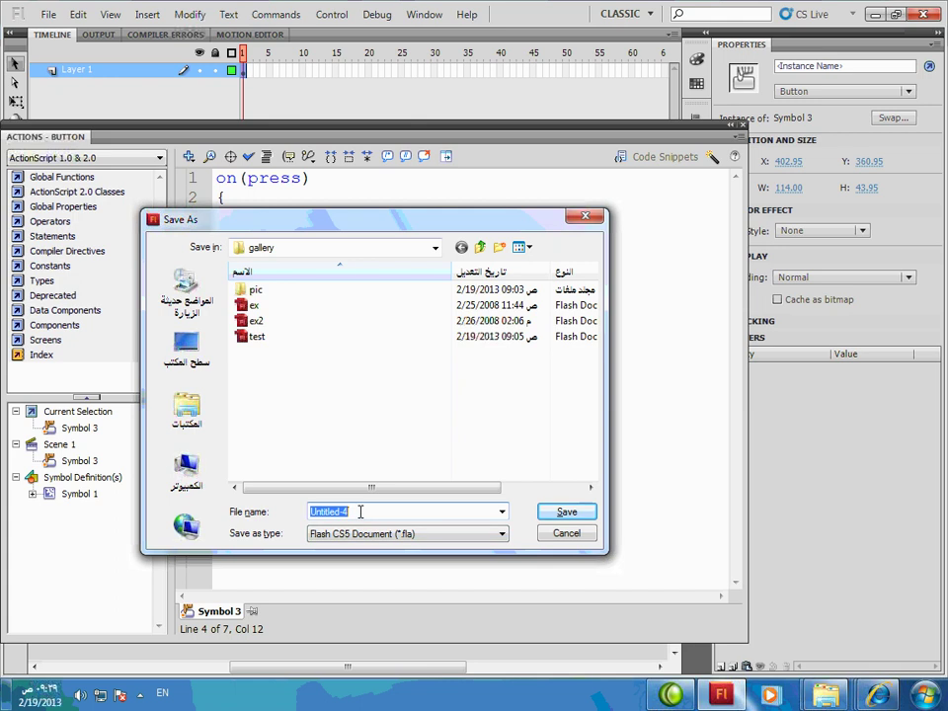
type("E")
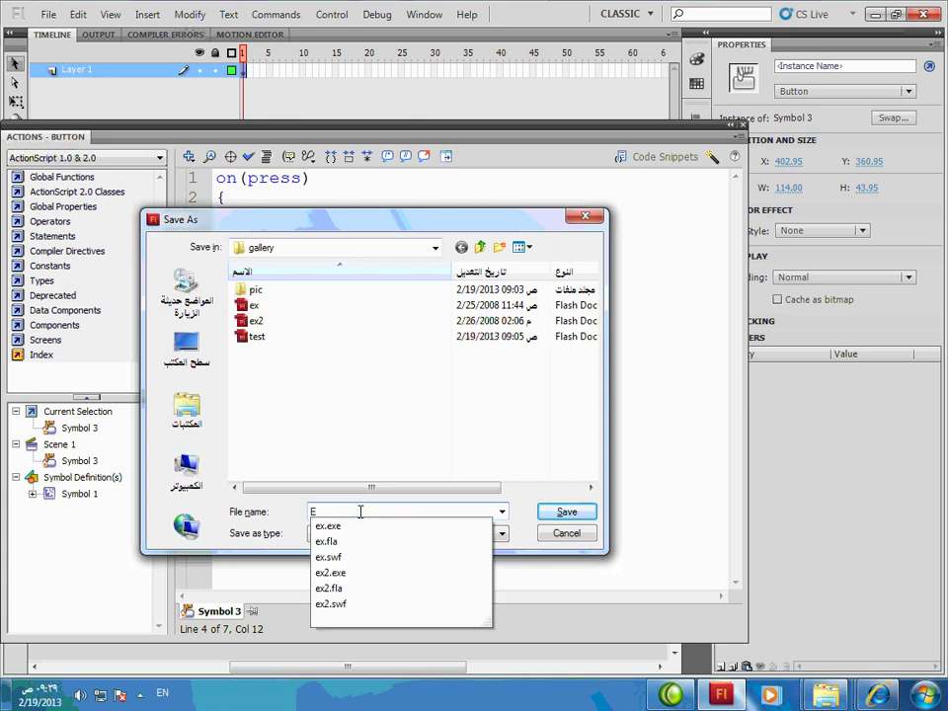
key("BackSpace")
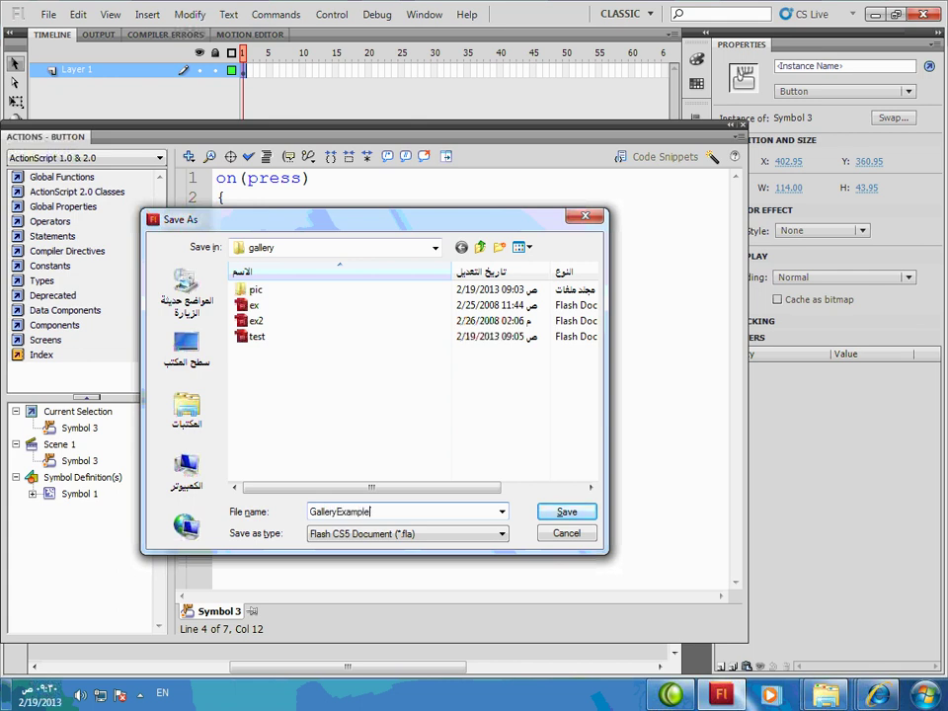
type("GalleryExample")
key("Return")
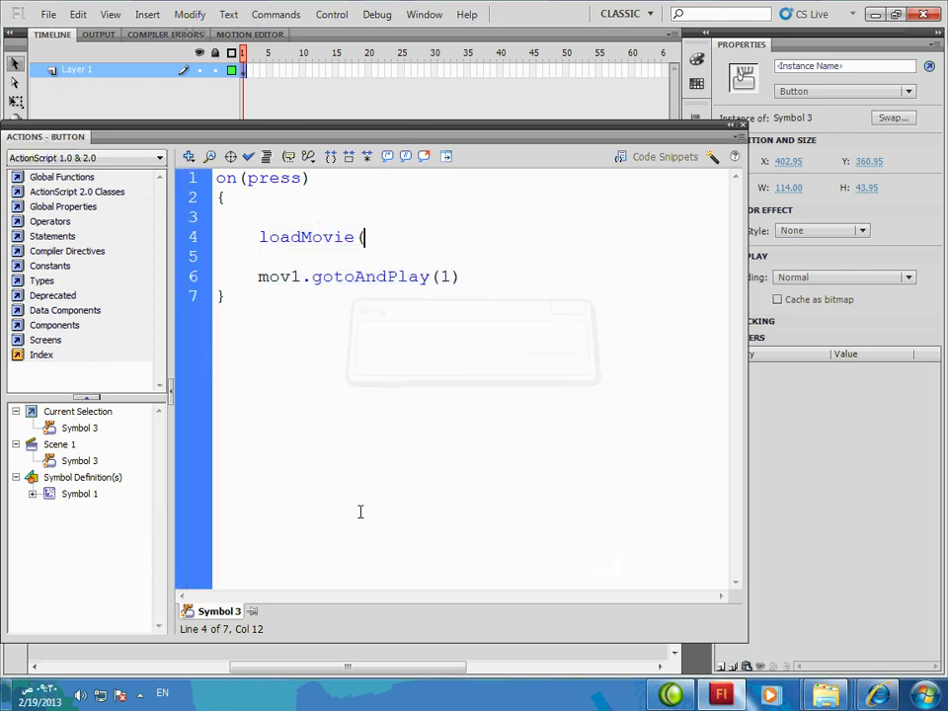
Check the picture names in the pic folder and complete the call as loadMovie("pic/pic1.jpg",mov1.mov2)
type("\"")
key("alt+Tab")
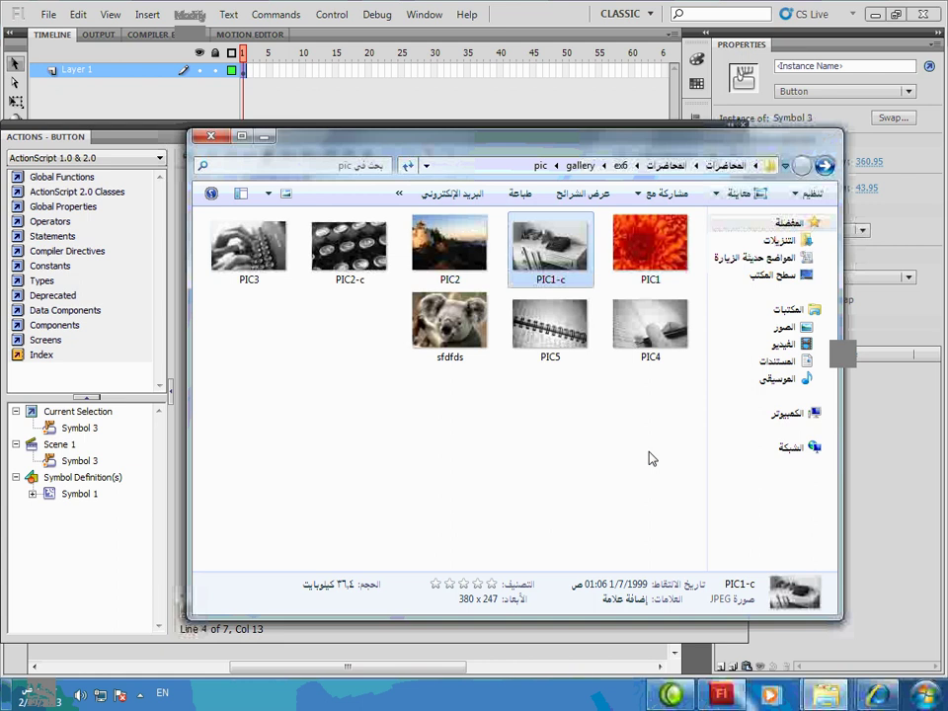
left_click(649, 451)
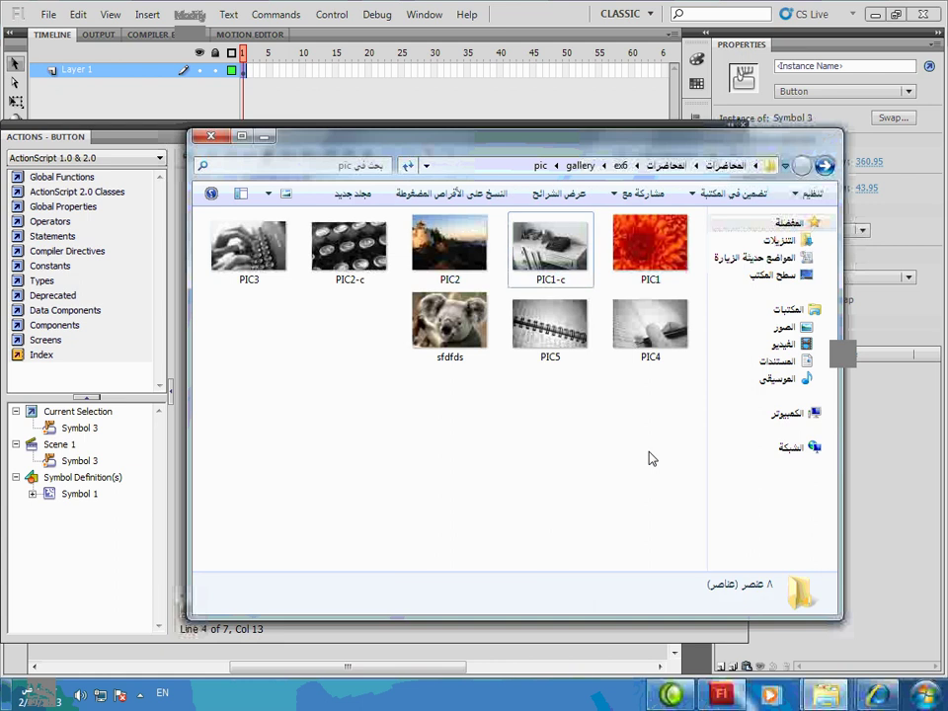
key("BackSpace")
double_click(660, 243)
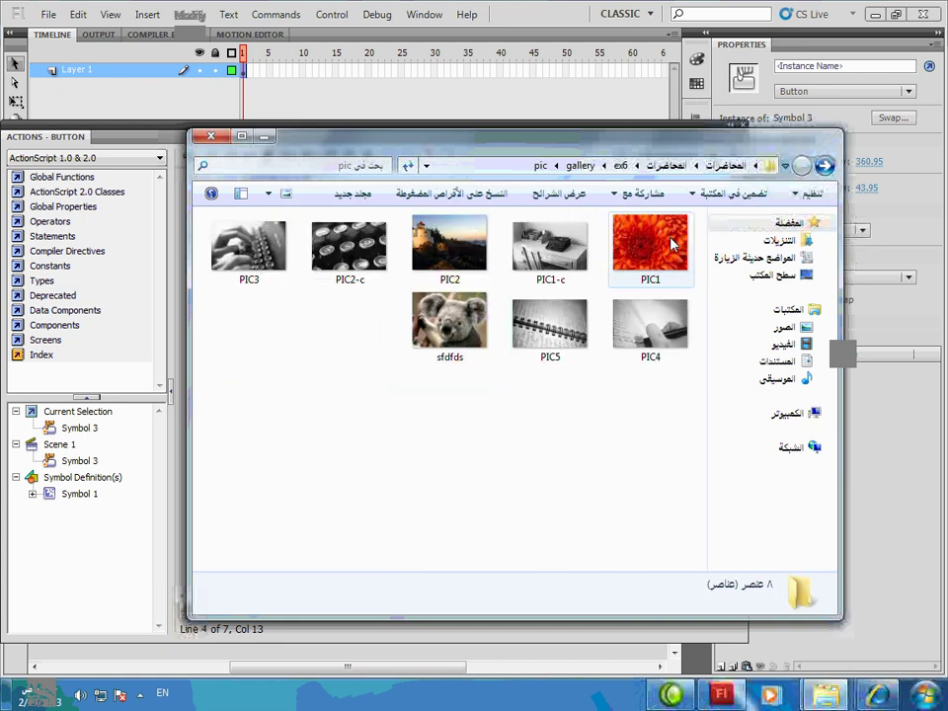
key("alt+Tab")
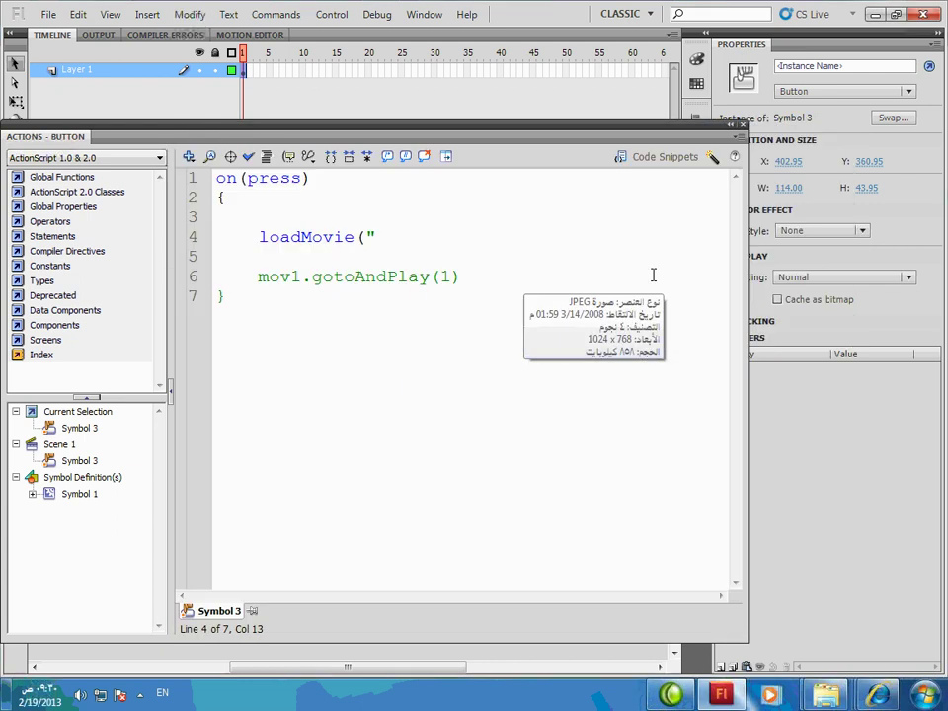
left_click(386, 243)
type("pic/pi")
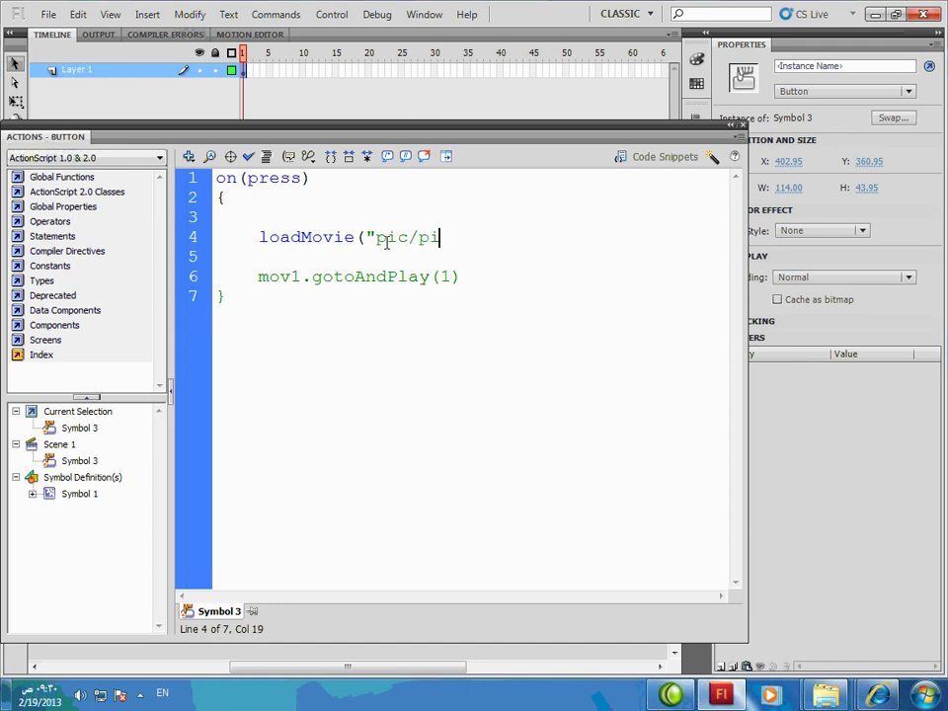
type("c1.jpg\",mov1")
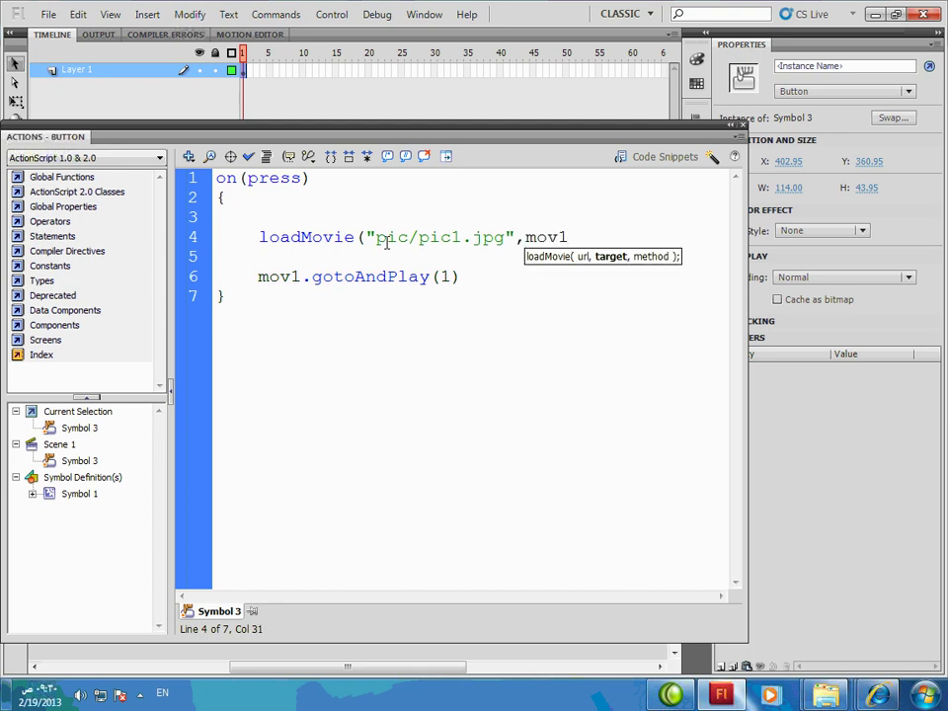
type(".mov2)")
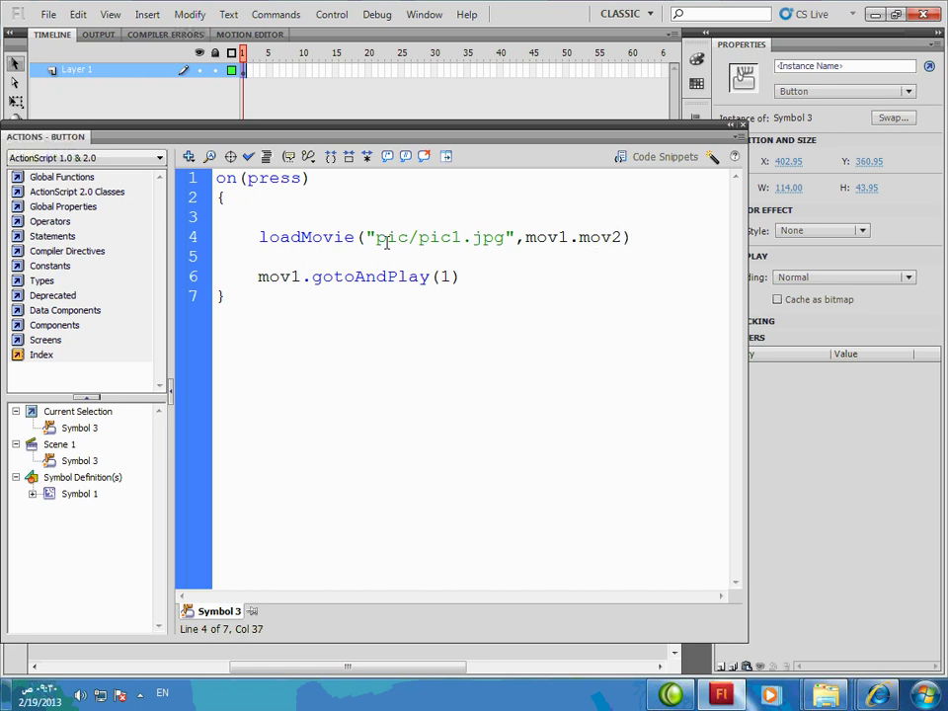
Test the movie with the NEXT button to check the loaded picture's position, and close the preview and the script editor
key("ctrl+Return")
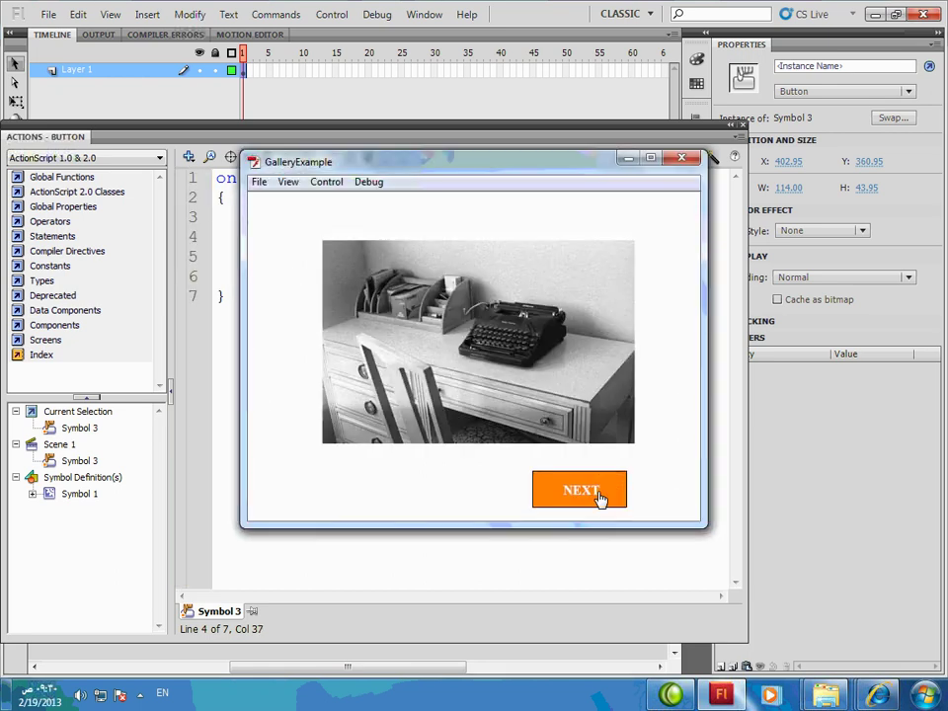
left_click(599, 499)
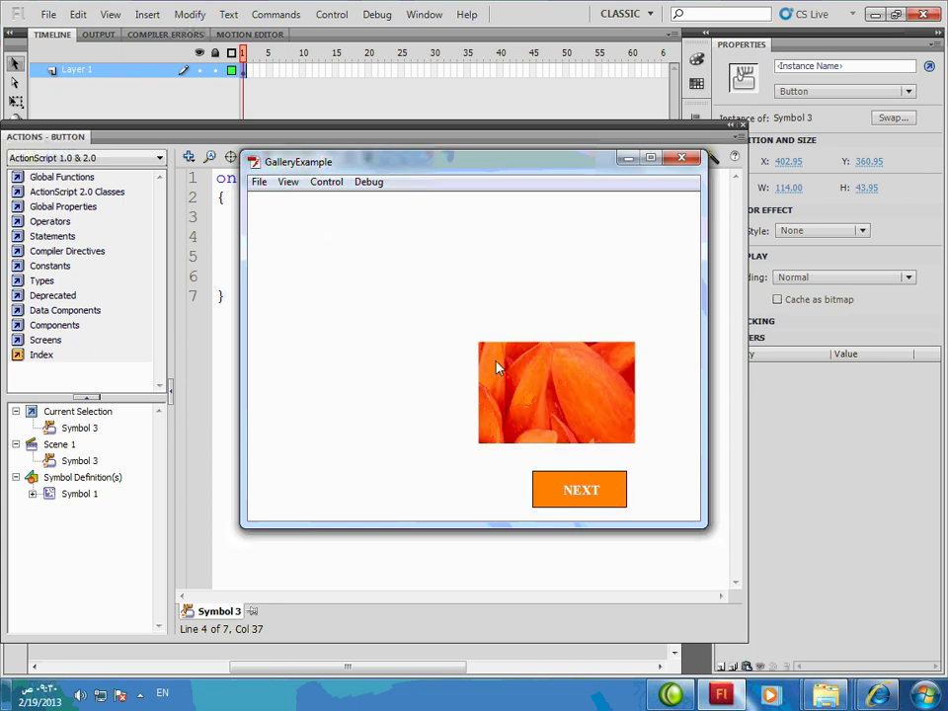
left_click(681, 157)
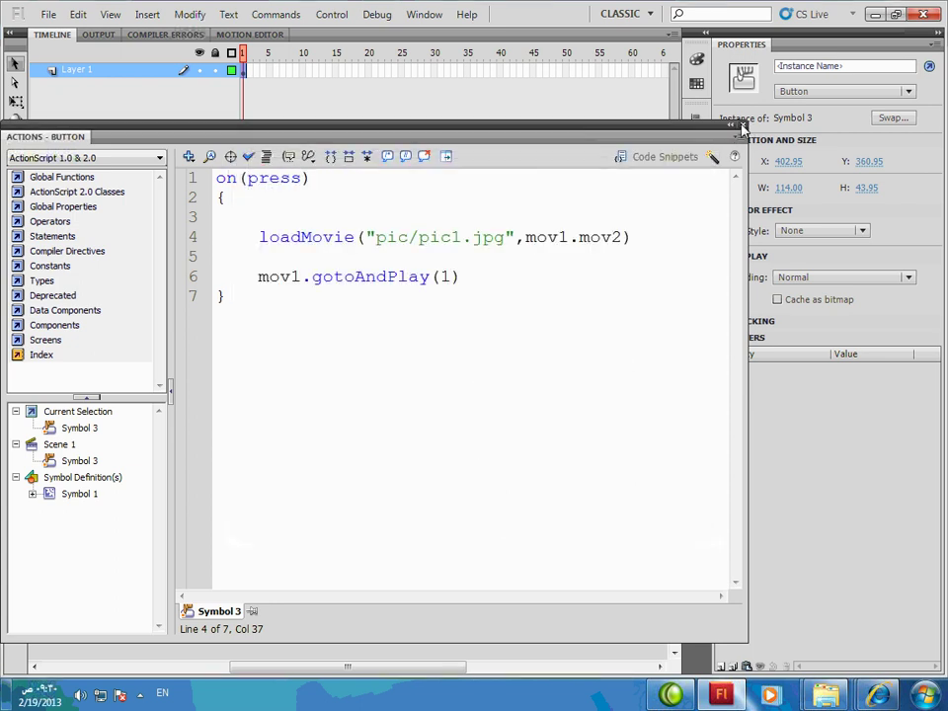
left_click(743, 125)
Open Symbol 1 for editing, unlock the masked Layer 1 and select the blurred mov2 clip in frame 1
left_click(431, 473)
double_click(391, 465)
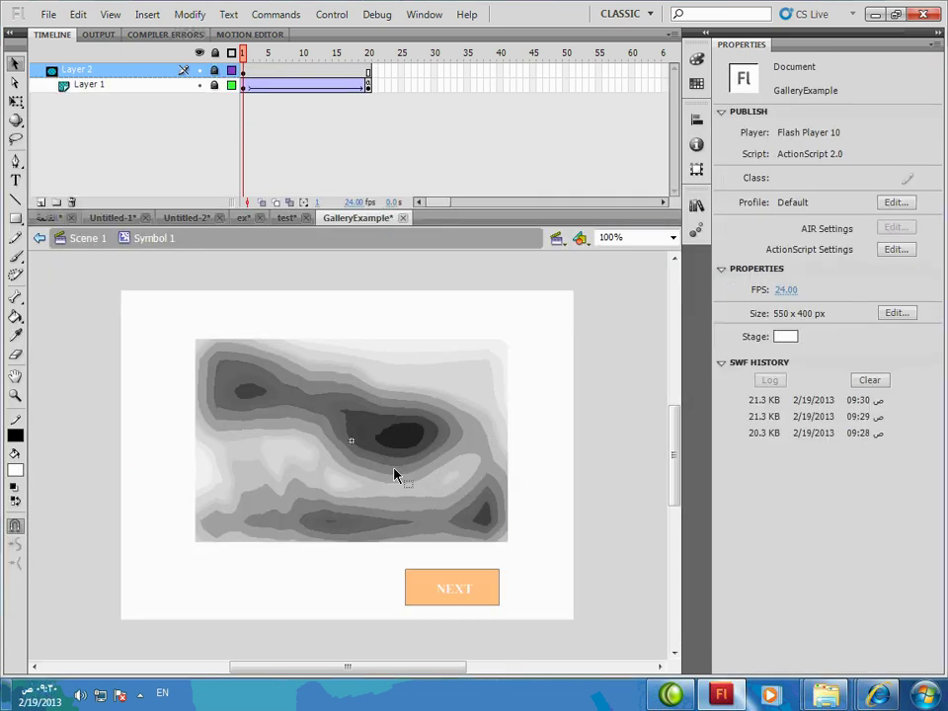
double_click(402, 470)
double_click(391, 441)
key("Delete")
left_click(365, 455)
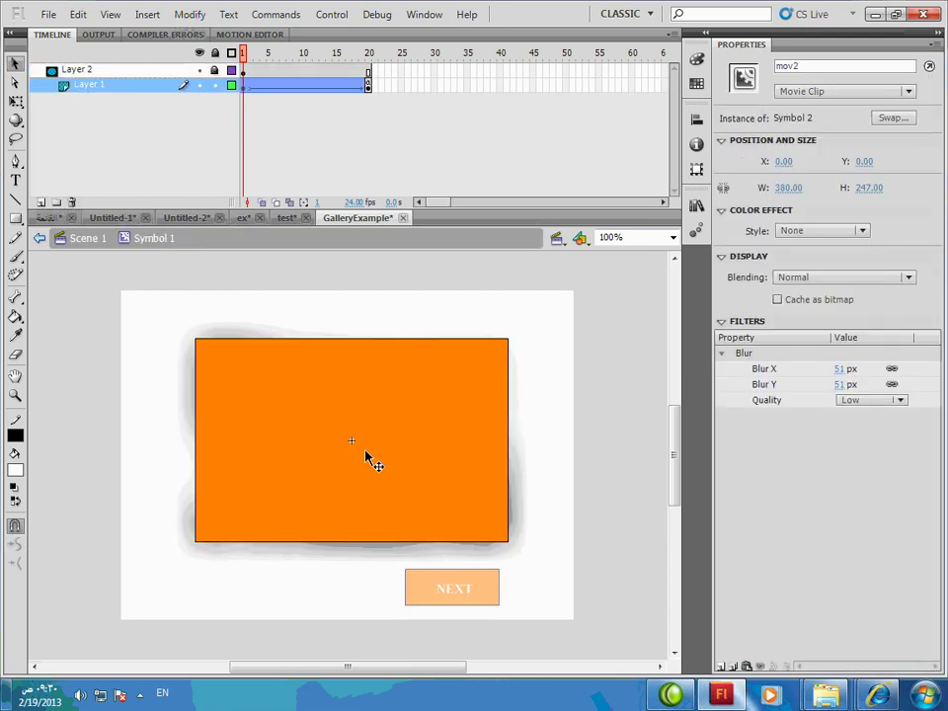
Inside Symbol 2, move the PIC1-c.JPG bitmap so its top-left corner sits on the registration point at X 0, Y 0
double_click(315, 447)
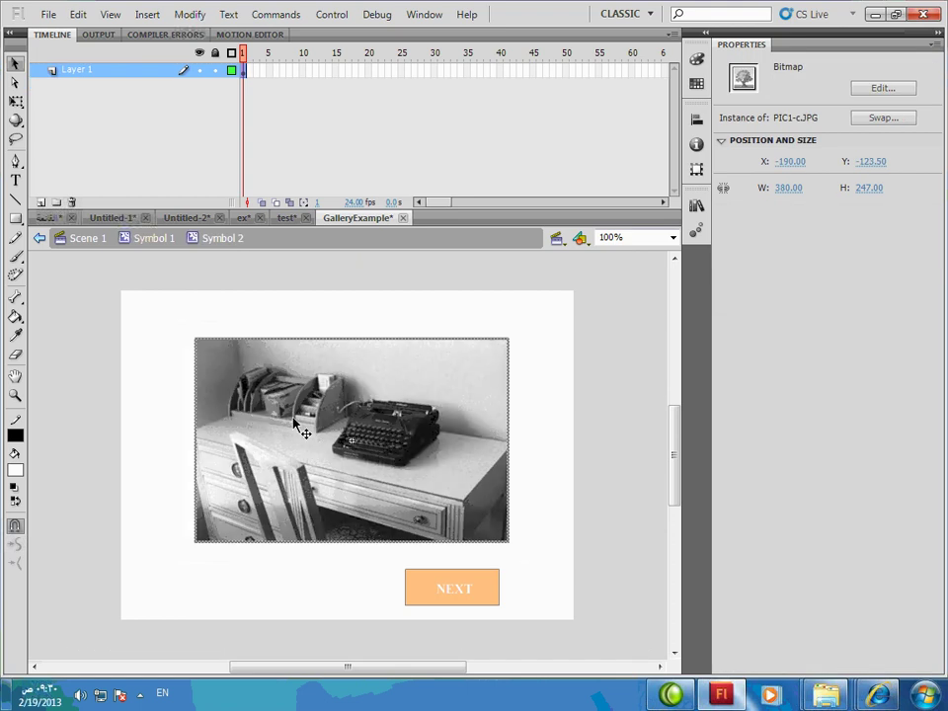
left_click(535, 460)
left_click(258, 431)
left_click_drag(204, 353, 361, 455)
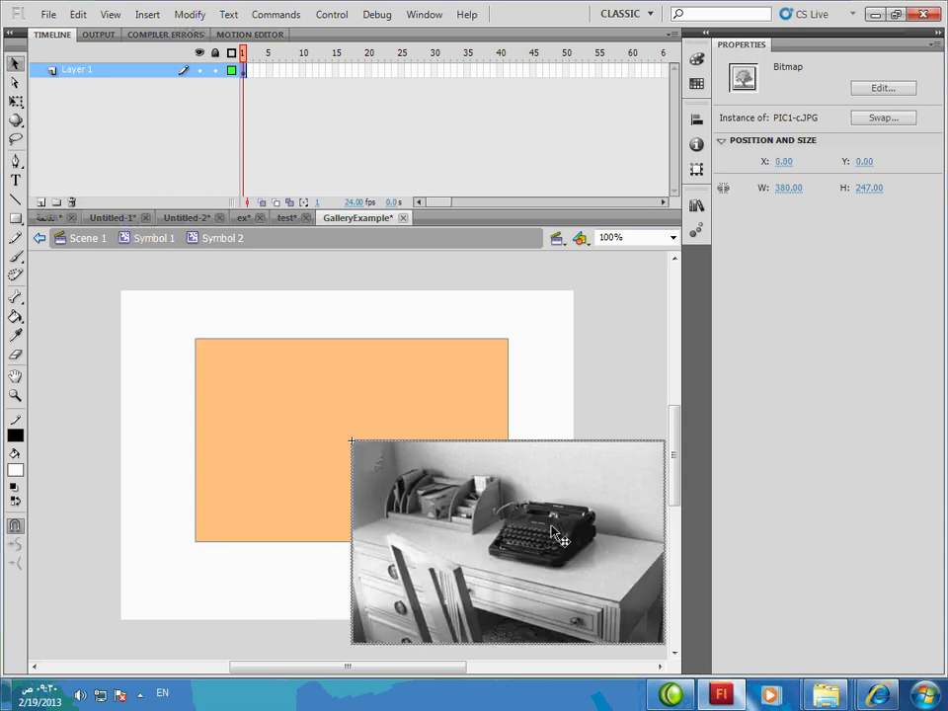
Return to Symbol 1 and realign the mov2 clip with the orange mask in frames 1 and 20, at X -190, Y -123.5
double_click(597, 321)
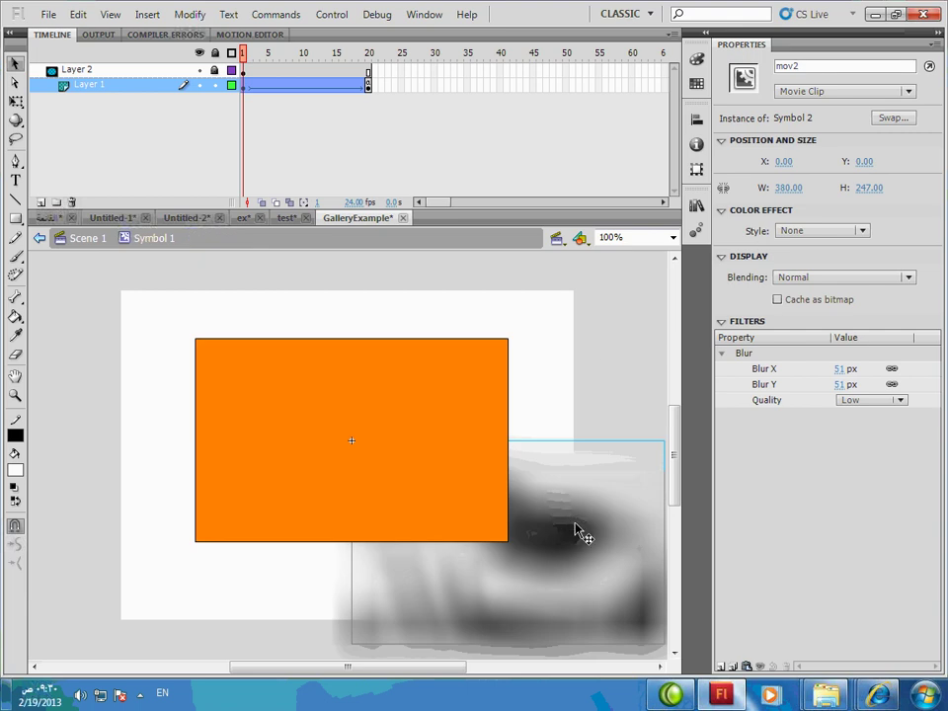
left_click_drag(577, 565, 419, 475)
left_click(368, 85)
left_click_drag(503, 533, 416, 504)
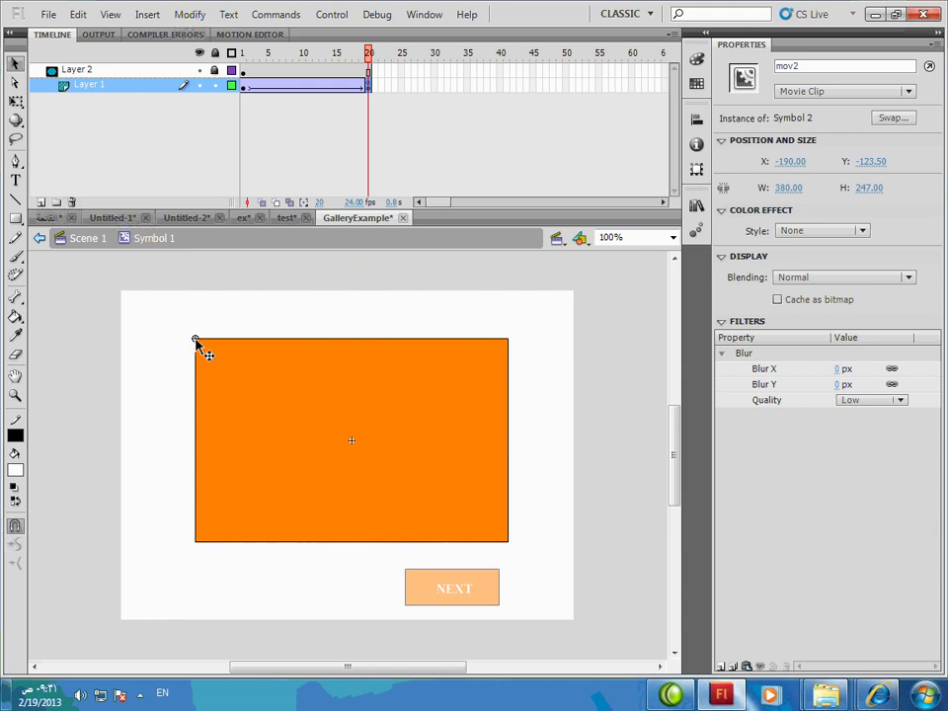
Test the movie with the NEXT button, close the preview and return to Scene 1
key("ctrl+Return")
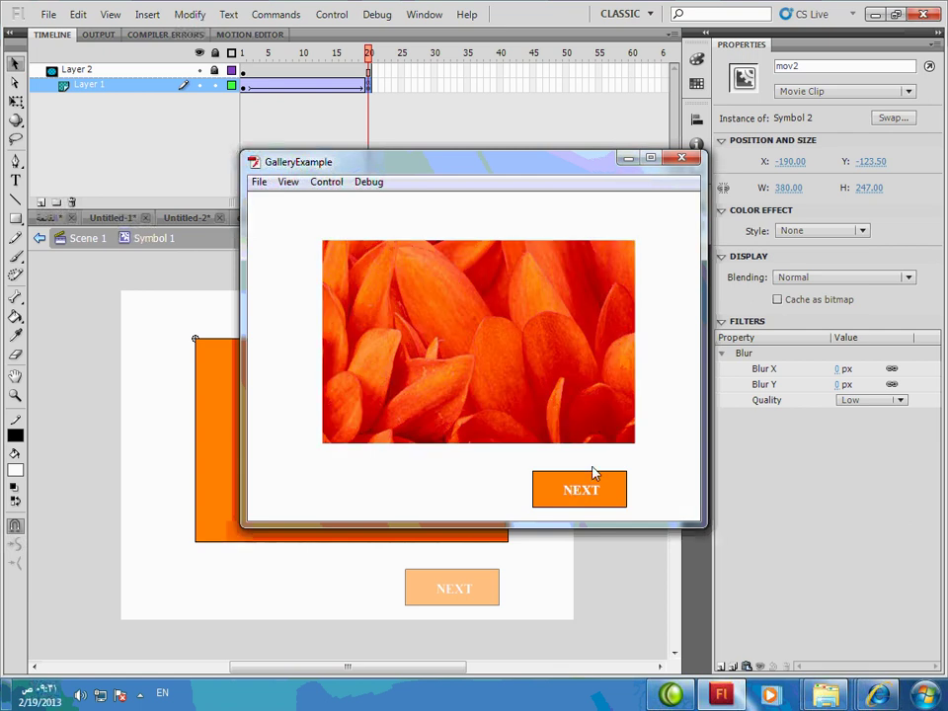
left_click(590, 491)
left_click(680, 158)
double_click(548, 533)
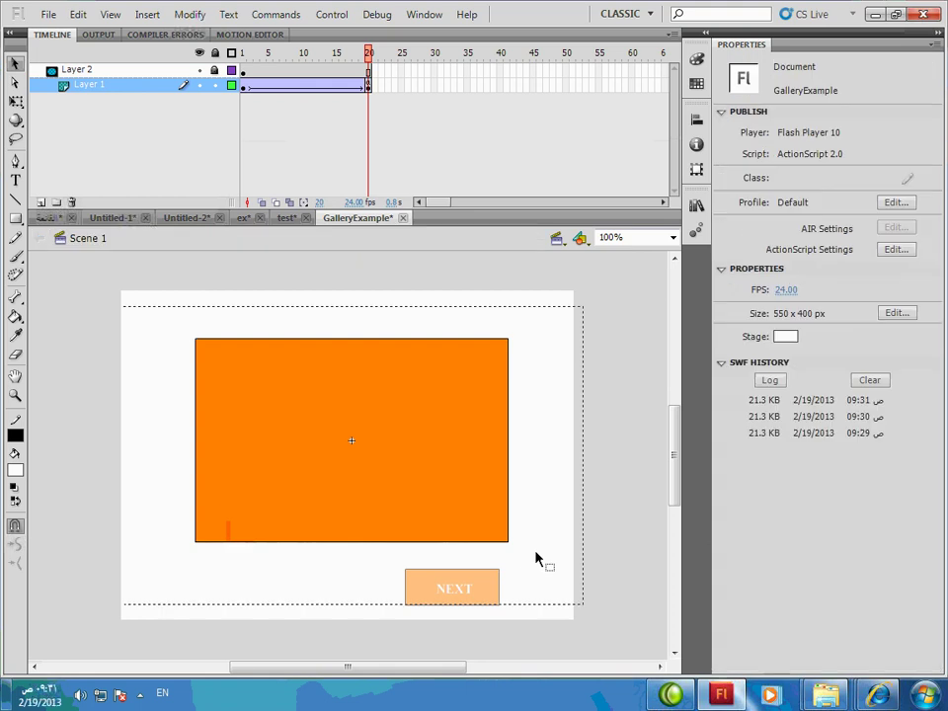
left_click(496, 598)
right_click(496, 596)
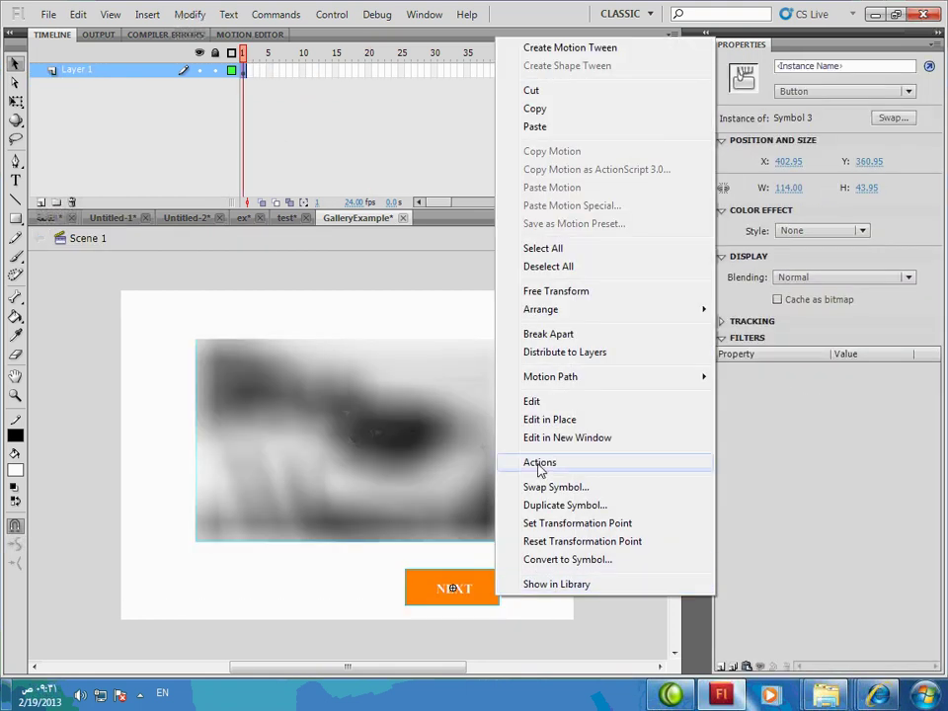
left_click(507, 461)
left_click(379, 218)
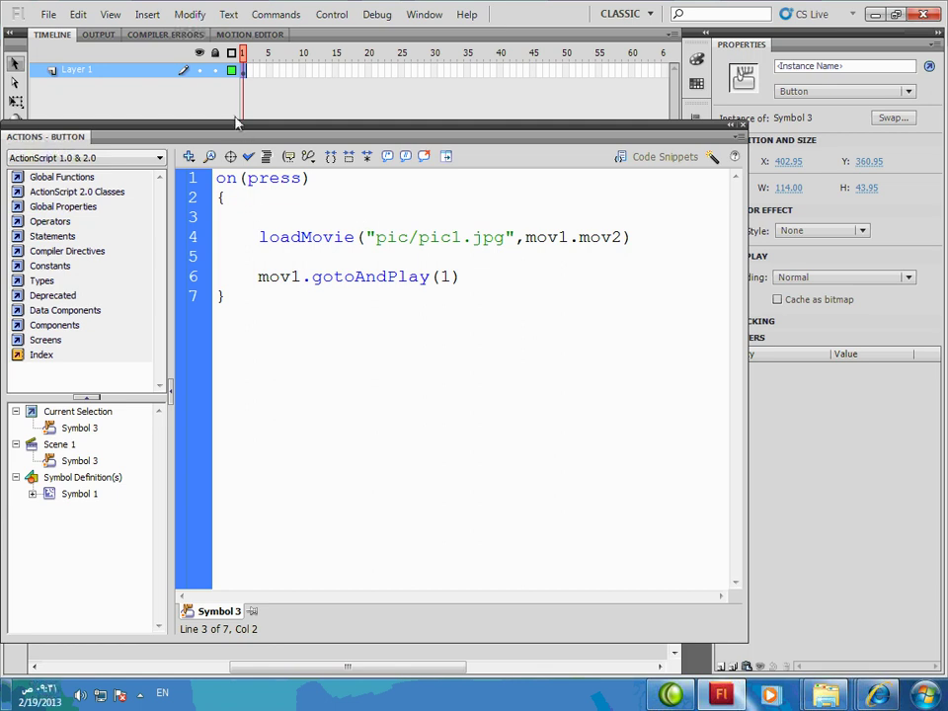
left_click(741, 127)
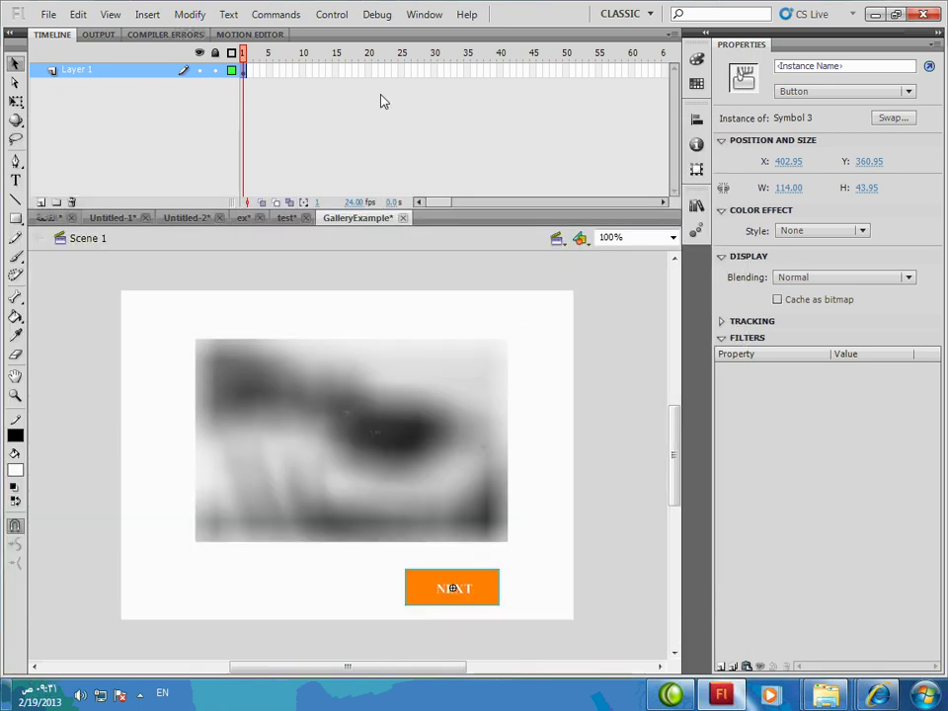
Add a script to frame 1 of Layer 1 that declares var i:Number and sets i=1
right_click(242, 71)
left_click(309, 508)
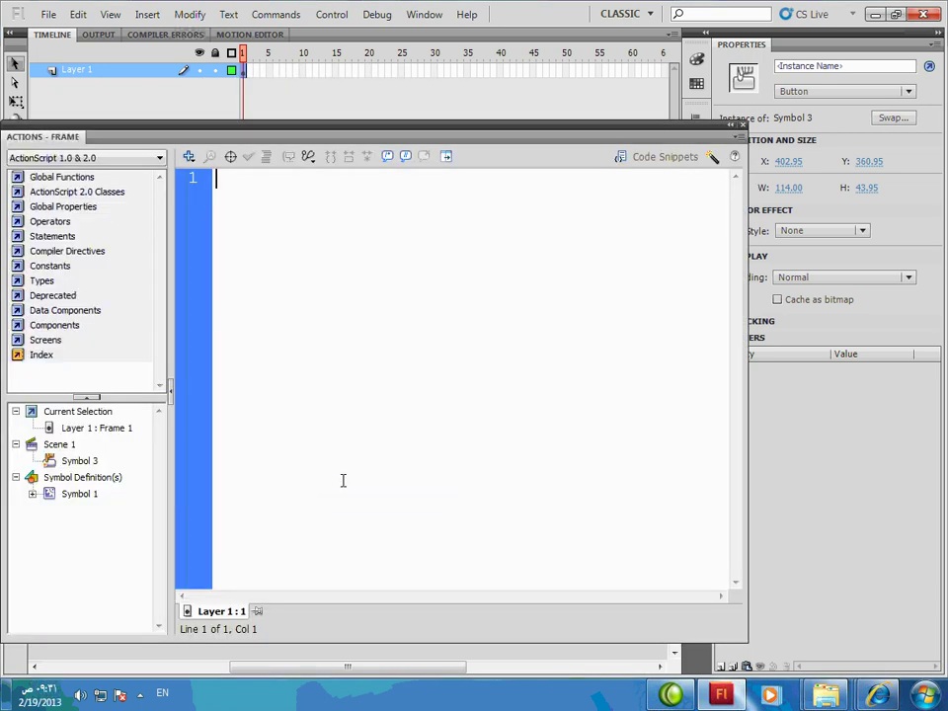
type("var i:Number ")
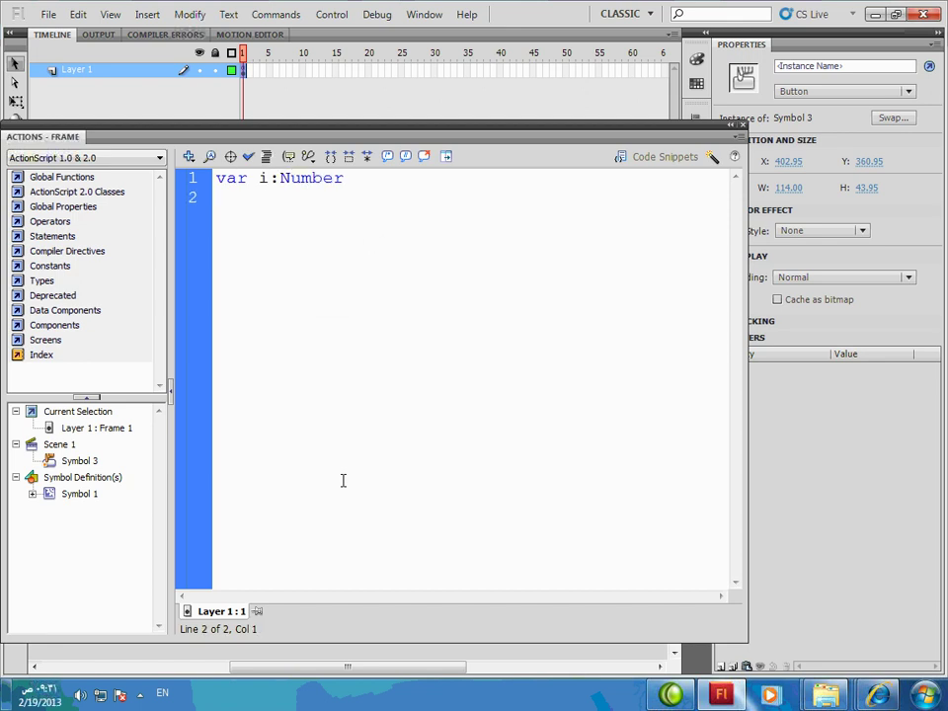
type("i=1")
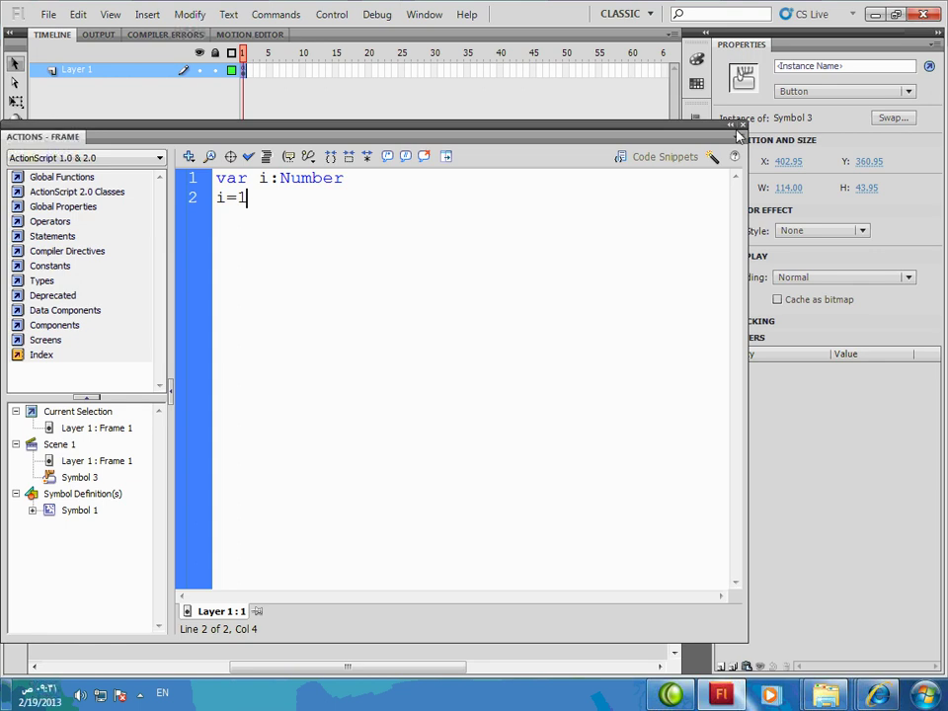
left_click(740, 124)
In the NEXT button's script, add the increment i++ on the empty line above the loadMovie call
right_click(482, 590)
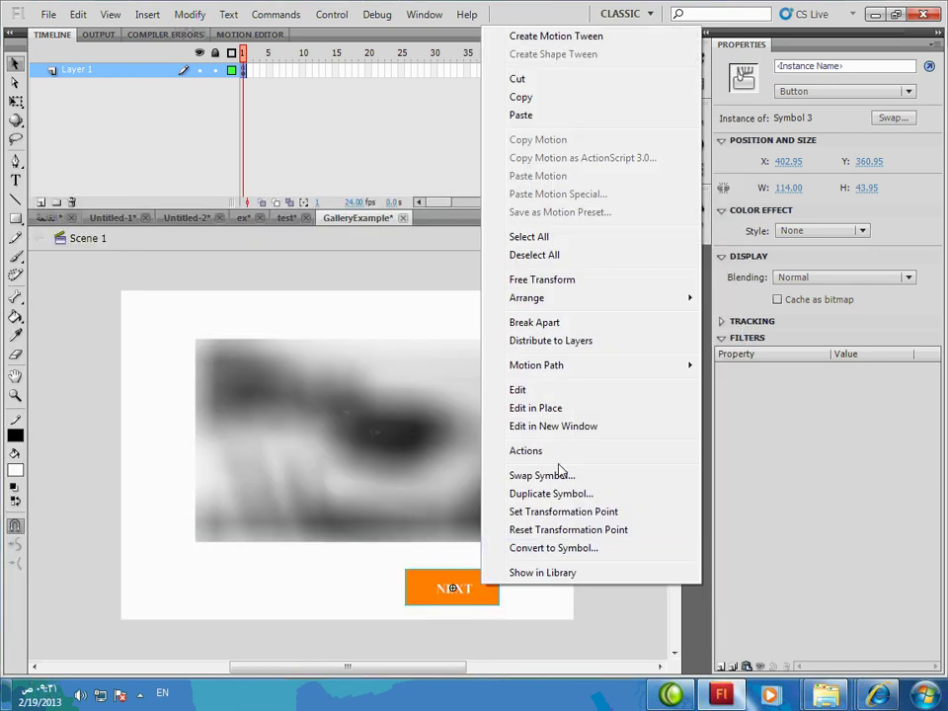
left_click(559, 450)
type("i=i+")
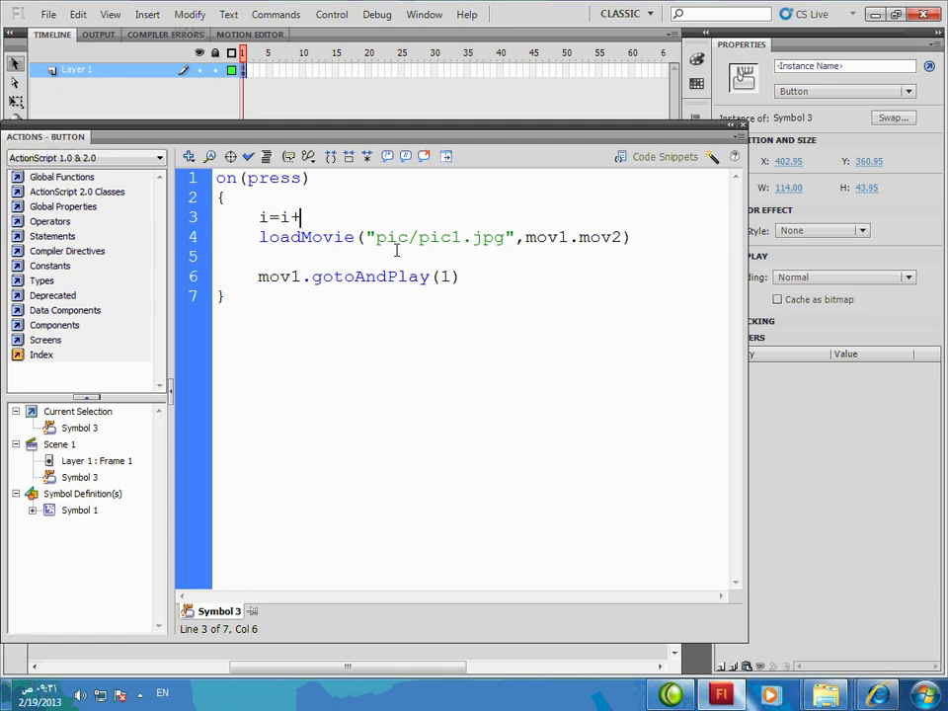
key("shift+Left")
key("shift+Left")
key("shift+Left")
key("shift+Left")
type("i")
In the loadMovie call, remove the fixed picture number and split the path into the strings "pic/pic" and ".jpg"
left_click_drag(461, 240, 452, 240)
type("\"\"")
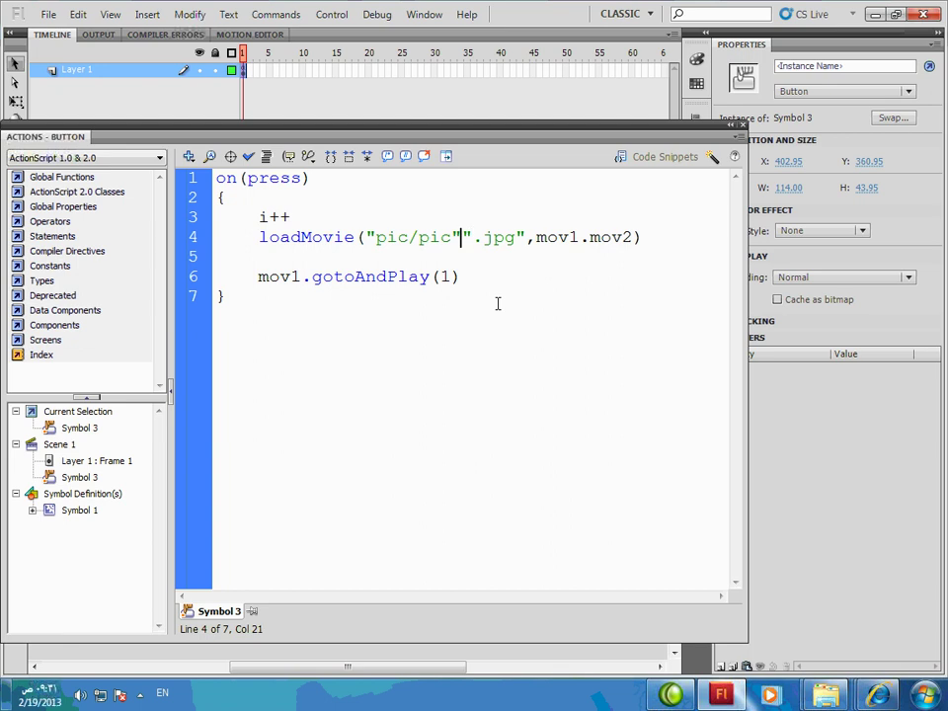
key("shift+Left")
key("shift+Left")
key("shift+Left")
key("shift+Left")
key("shift+Left")
key("shift+Left")
key("shift+Left")
key("shift+Left")
key("shift+Left")
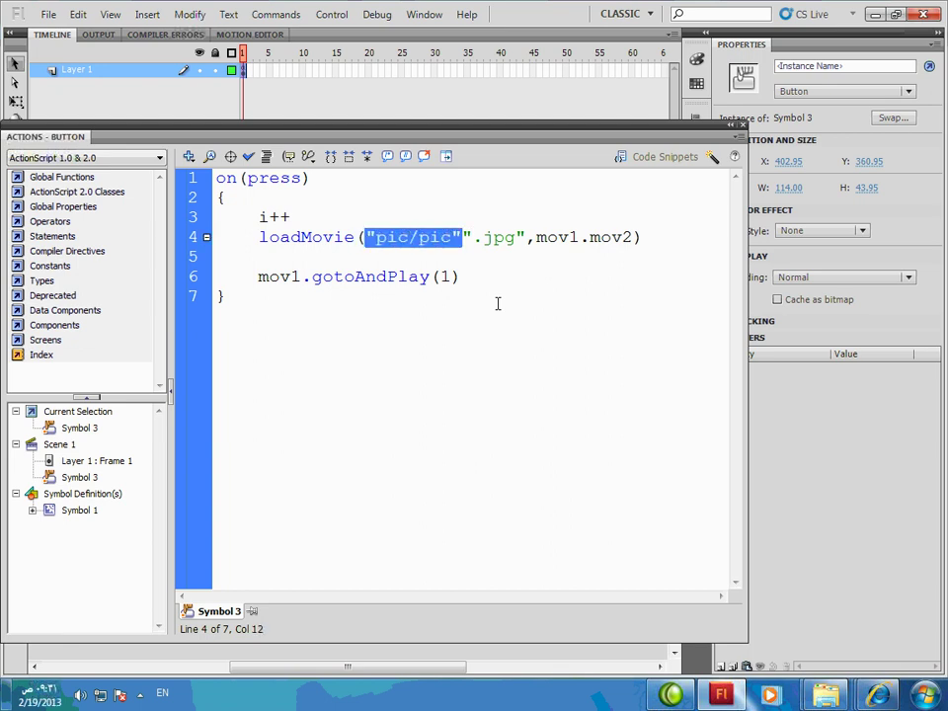
left_click_drag(531, 240, 474, 240)
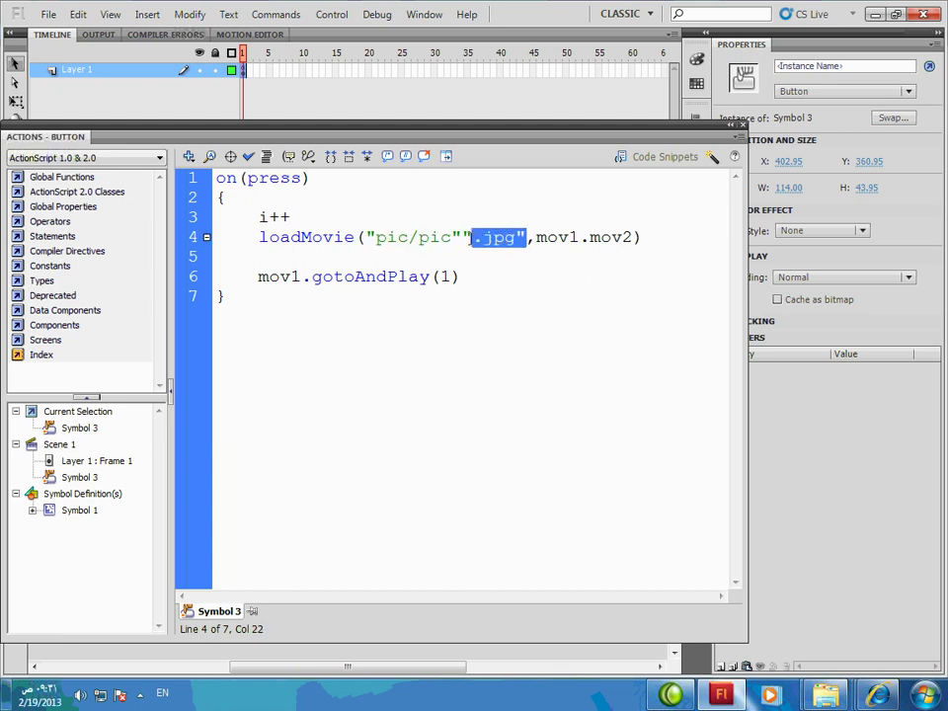
Concatenate the variable between the two path strings so the call reads "pic/pic"+i+".jpg"
left_click(461, 238)
type("++")
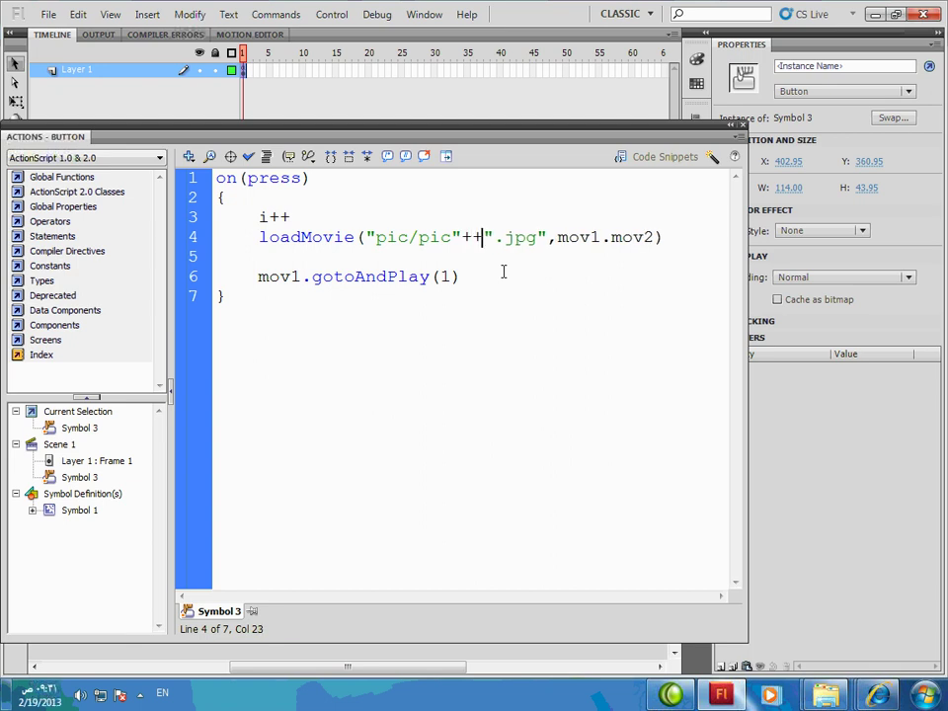
key("Left")
type("i")
left_click_drag(460, 237, 365, 237)
left_click_drag(473, 237, 365, 237)
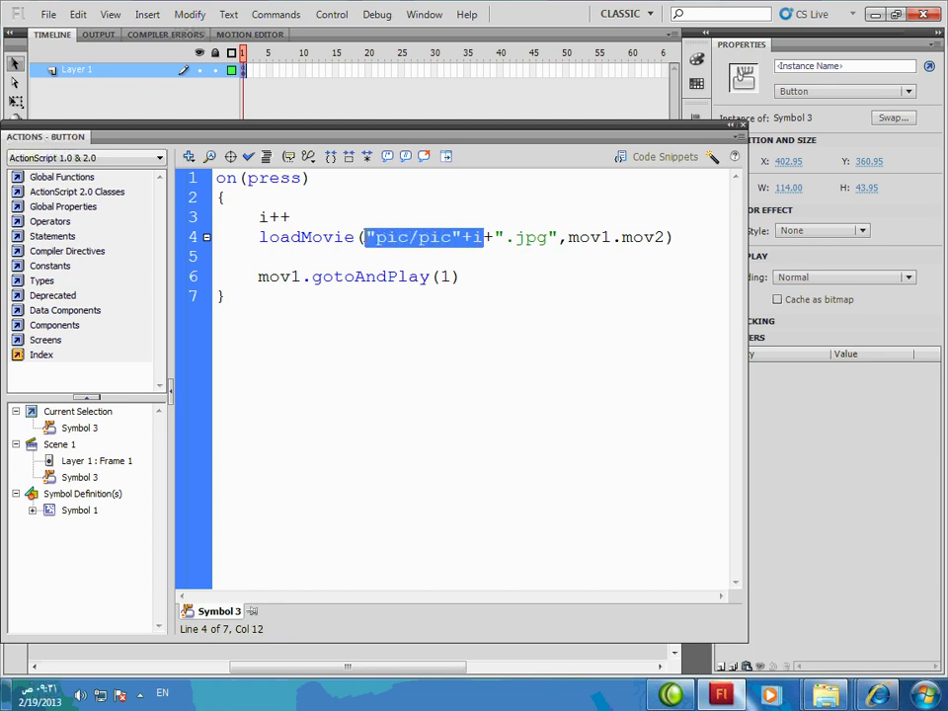
left_click_drag(557, 237, 472, 237)
left_click(471, 237)
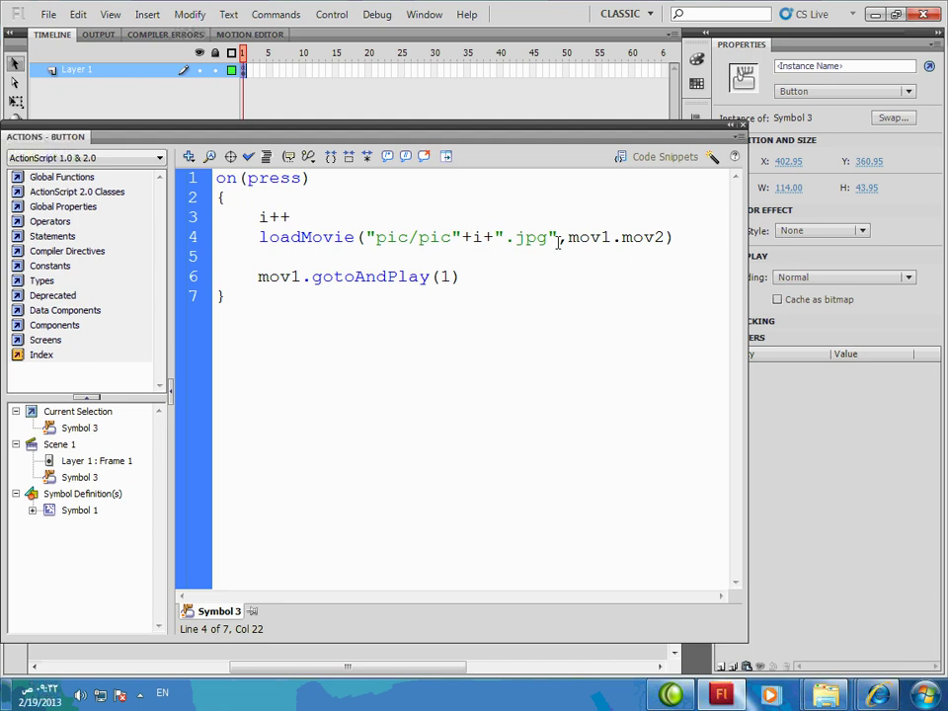
Test the movie by stepping through the pictures with NEXT, examine the picture file name in the output error, and close the preview
key("ctrl+Return")
left_click(599, 499)
left_click(598, 497)
left_click(596, 498)
left_click(597, 498)
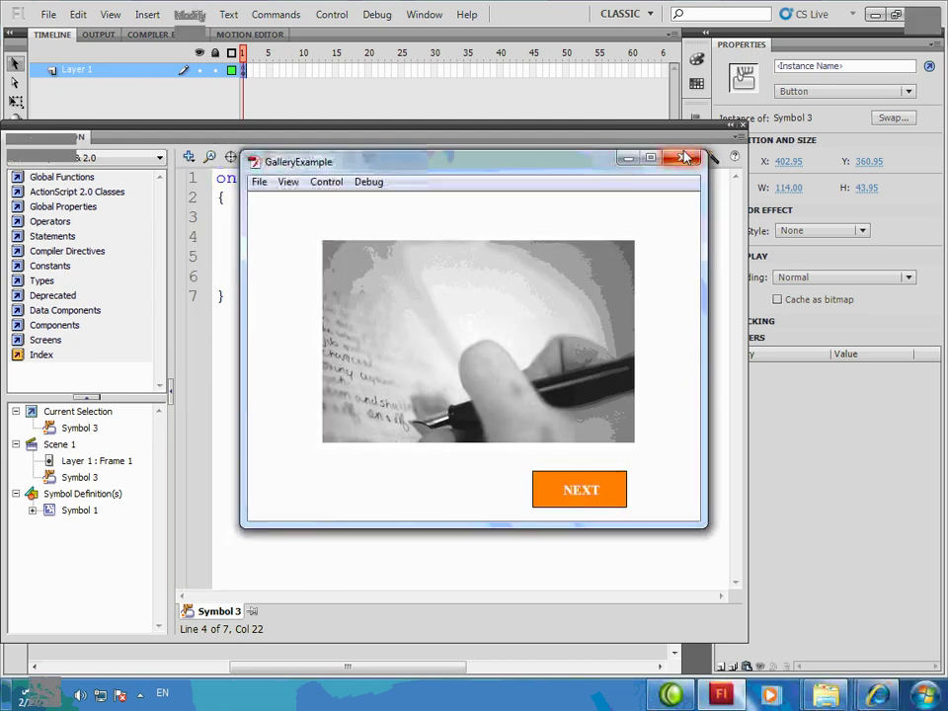
left_click(582, 500)
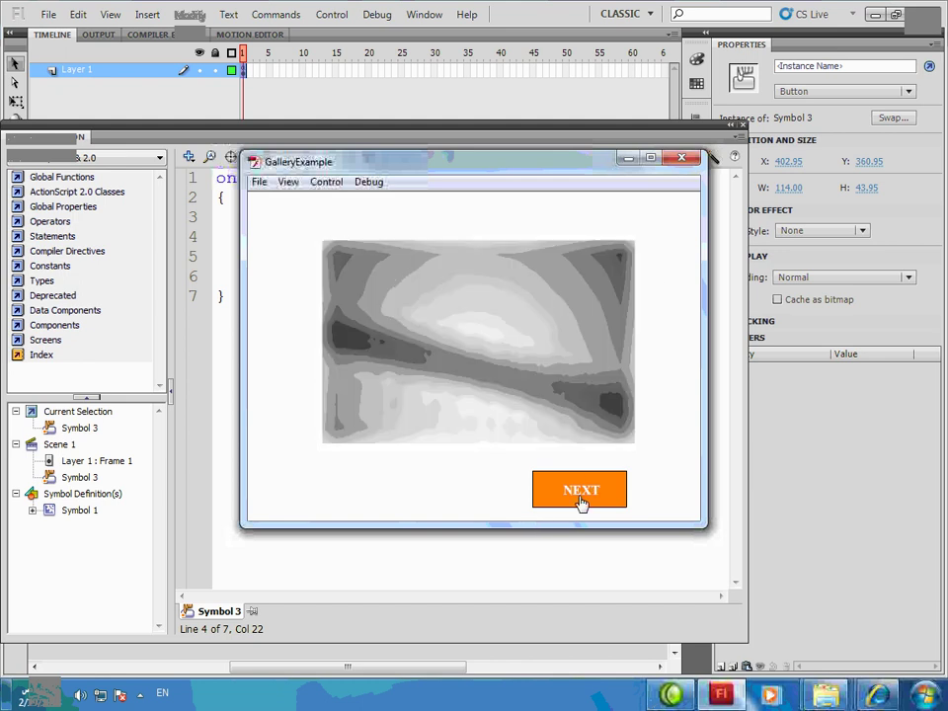
left_click_drag(215, 92, 237, 91)
left_click(681, 160)
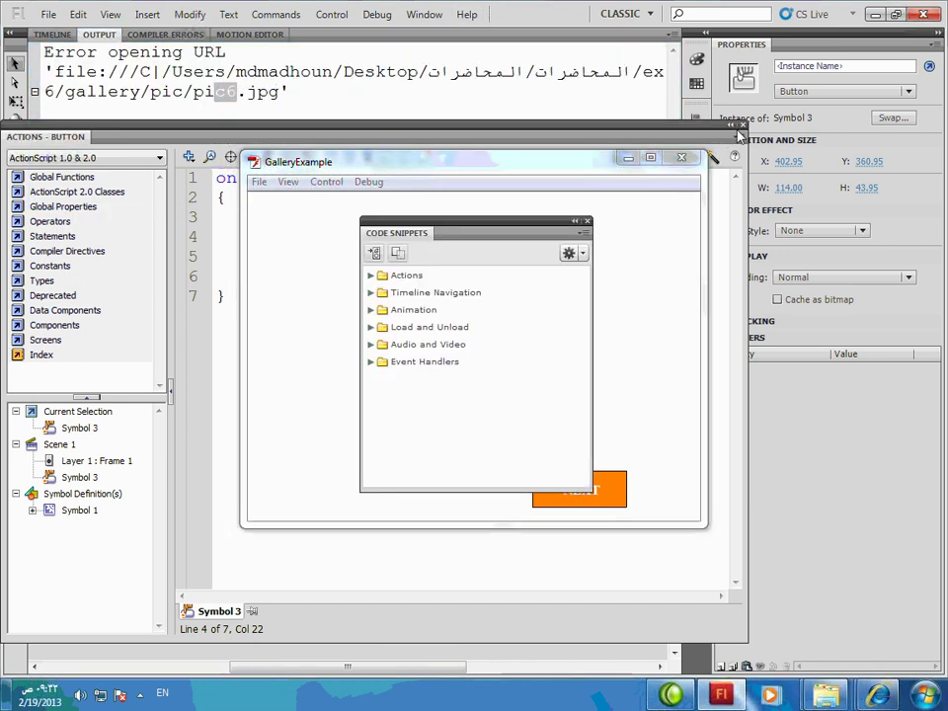
left_click(682, 161)
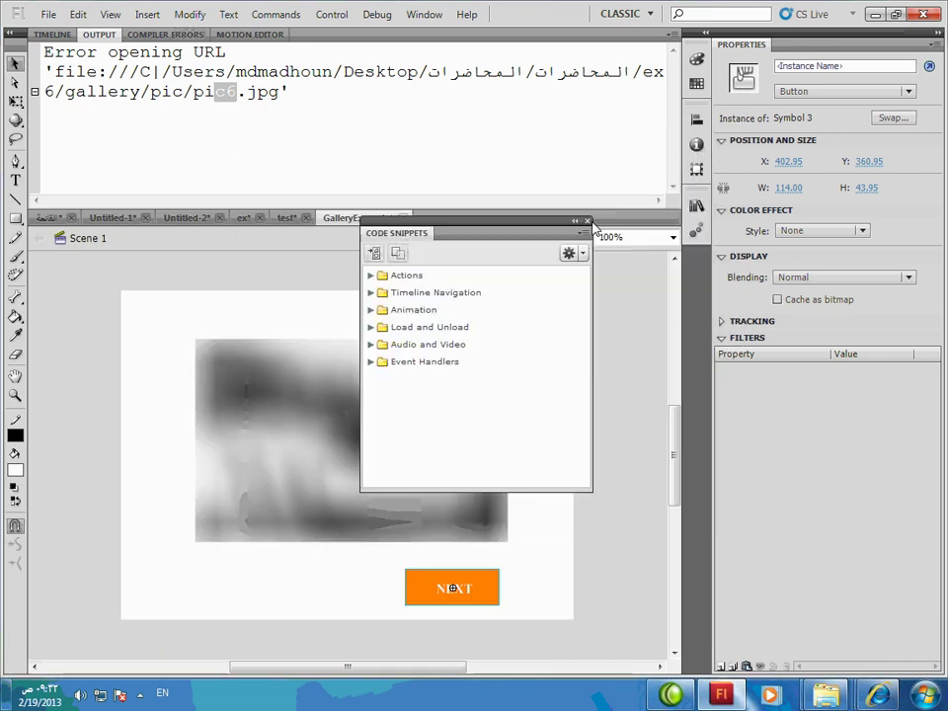
left_click(529, 595)
In the NEXT button's script, insert an if(i>5) block after i++ that resets i=1
right_click(456, 588)
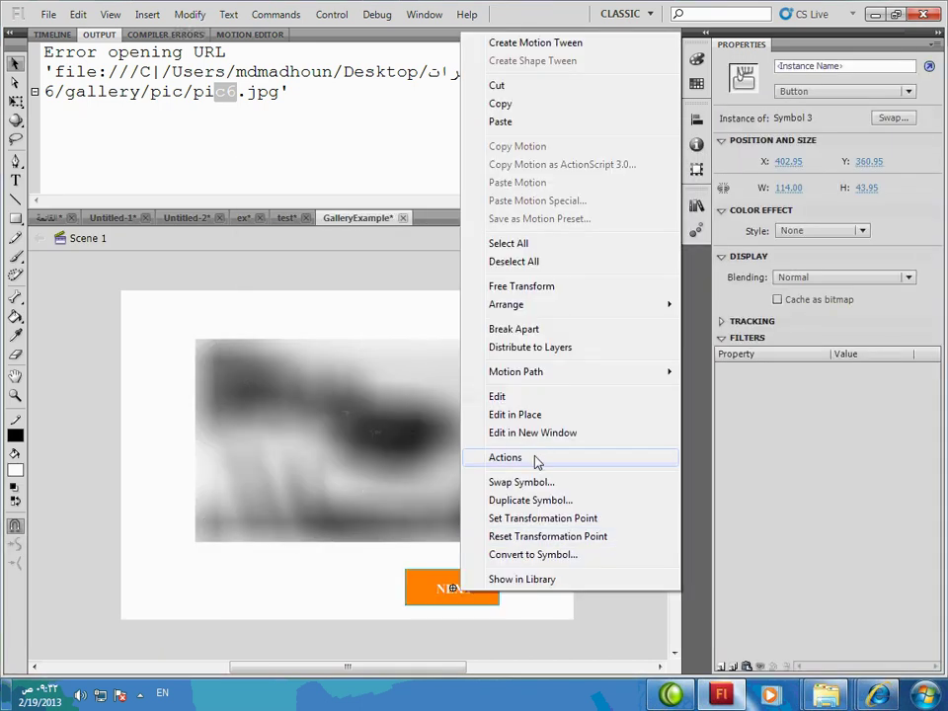
left_click(498, 454)
left_click(424, 215)
key("Return")
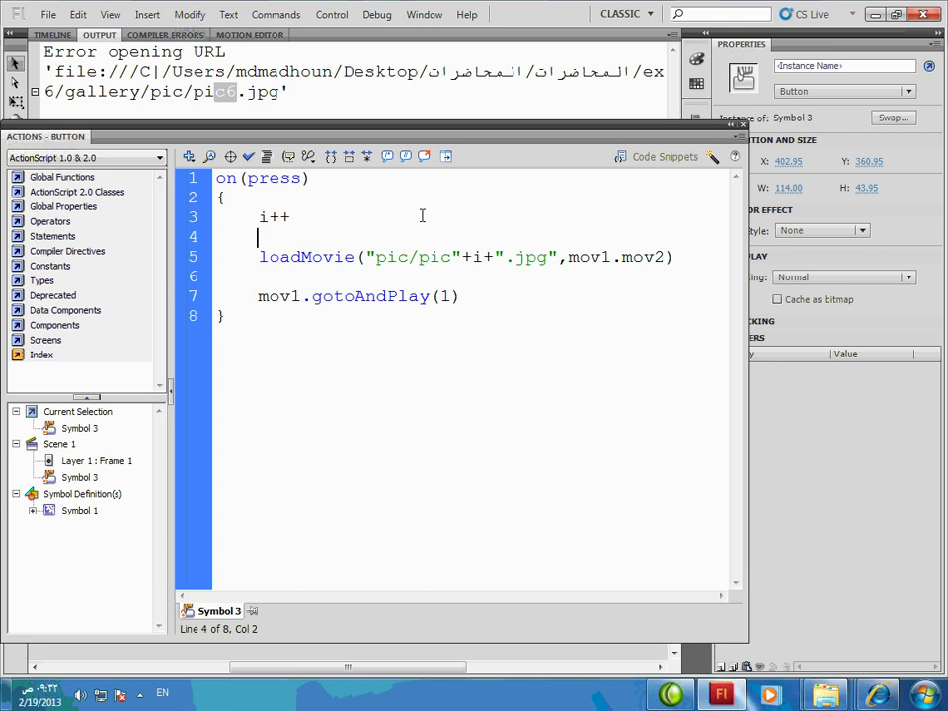
type("if(")
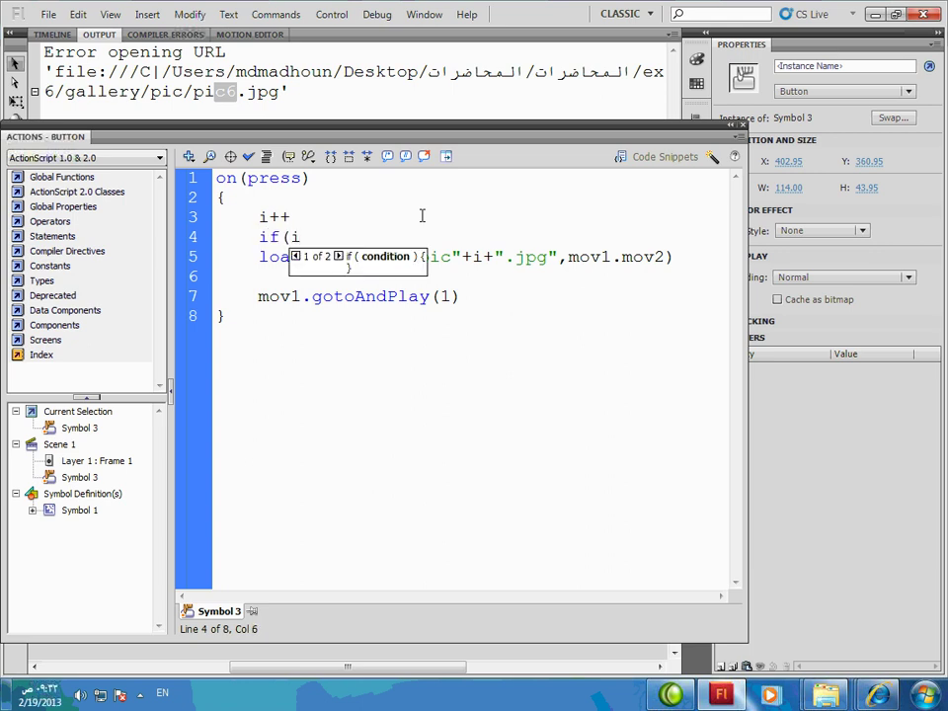
type("i<5)")
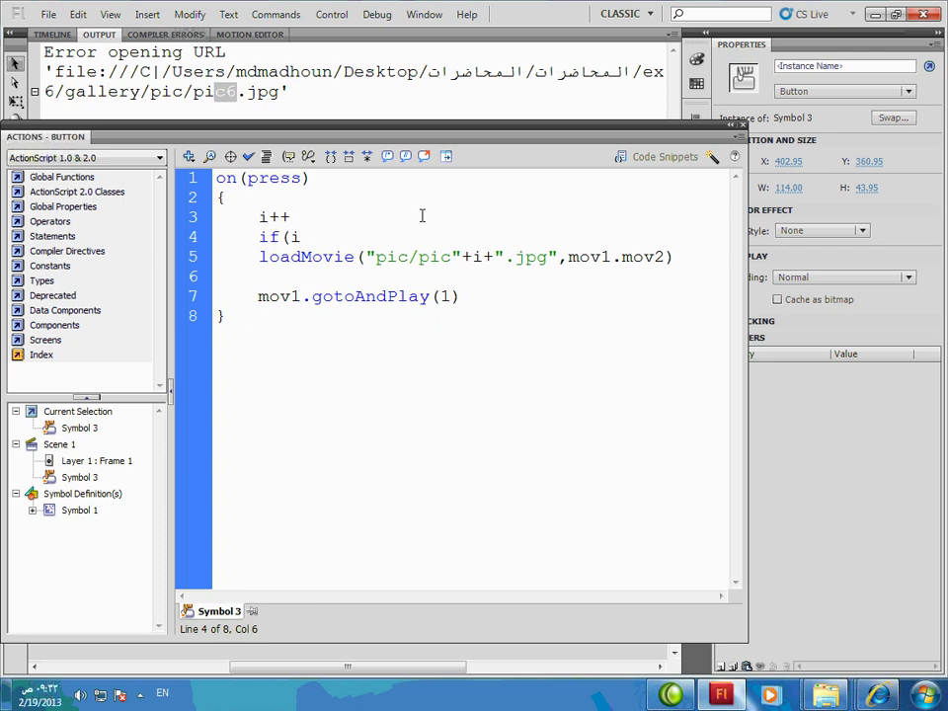
key("Return")
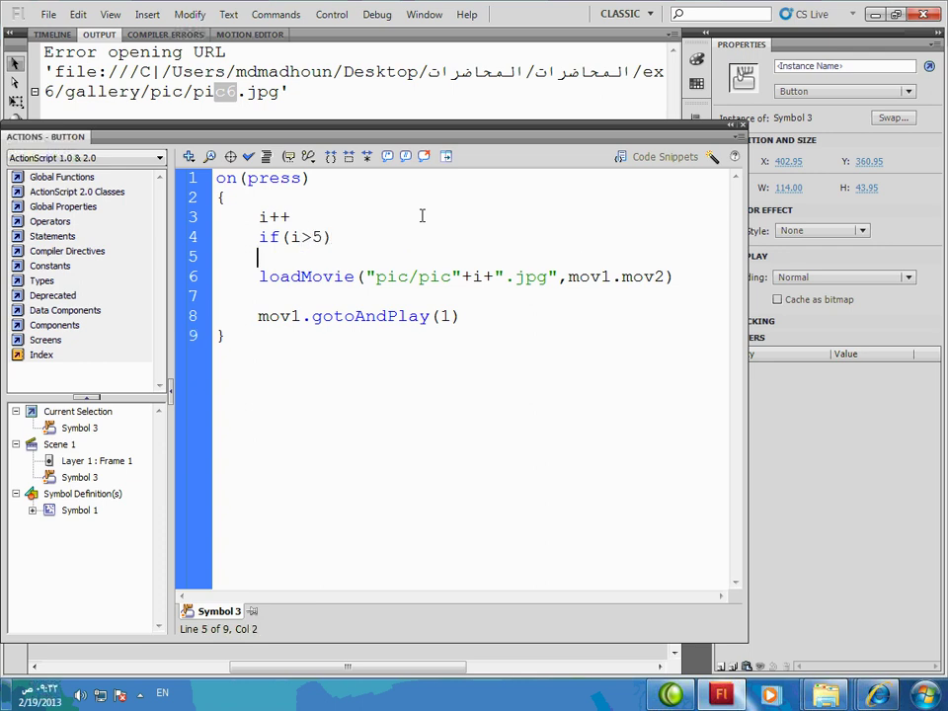
type("{")
key("Return")
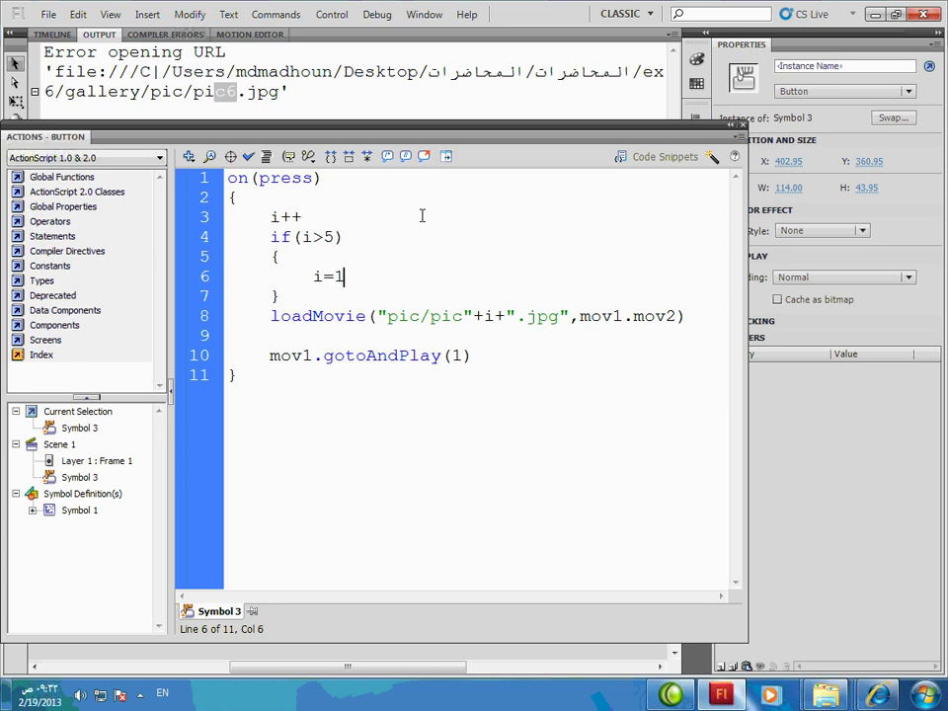
Test the movie again by cycling through the pictures with NEXT, then close the preview and the script editor
key("ctrl+Return")
left_click(611, 498)
left_click(612, 498)
left_click(611, 497)
left_click(611, 497)
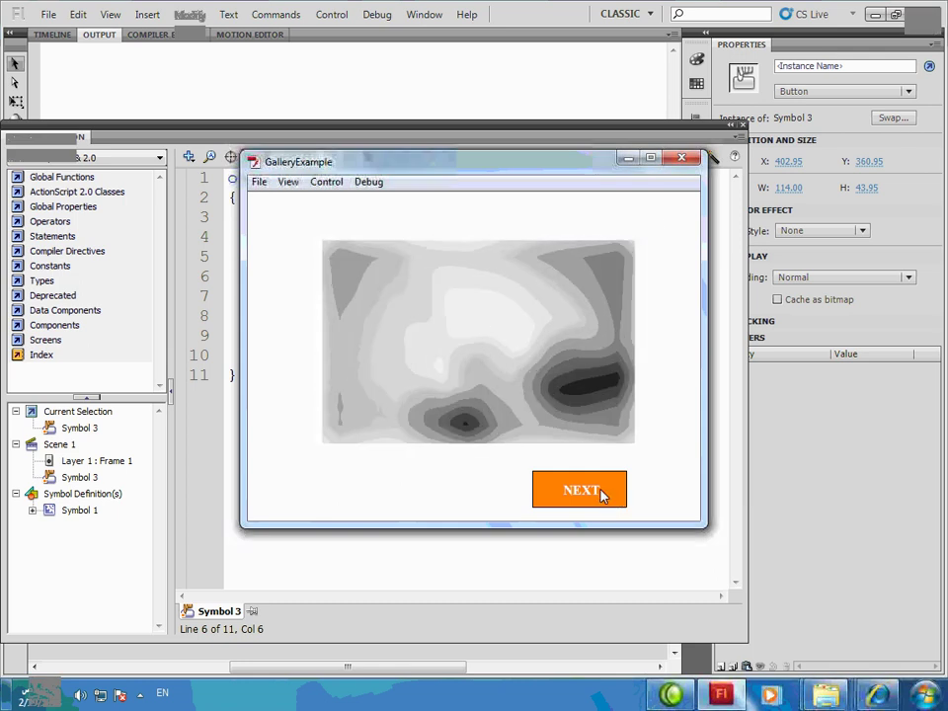
left_click(681, 158)
key("F9")
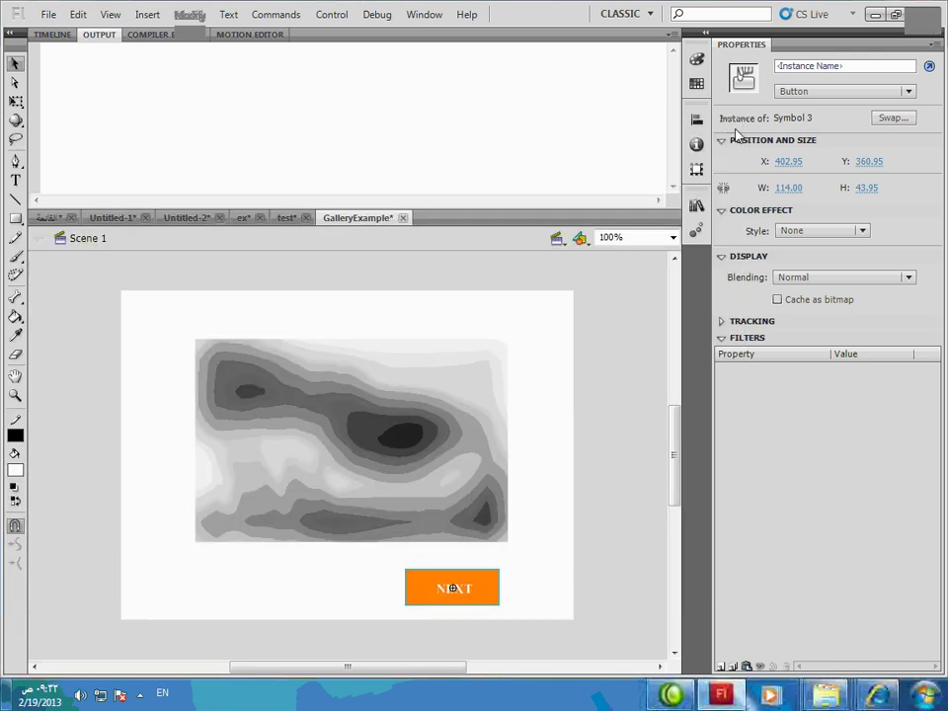
Place a copy of the NEXT button beside it at X 256.95, Y 360.95 and duplicate its symbol under the default name
left_click(587, 372)
left_click(490, 602)
left_click_drag(490, 602, 371, 597)
right_click(371, 597)
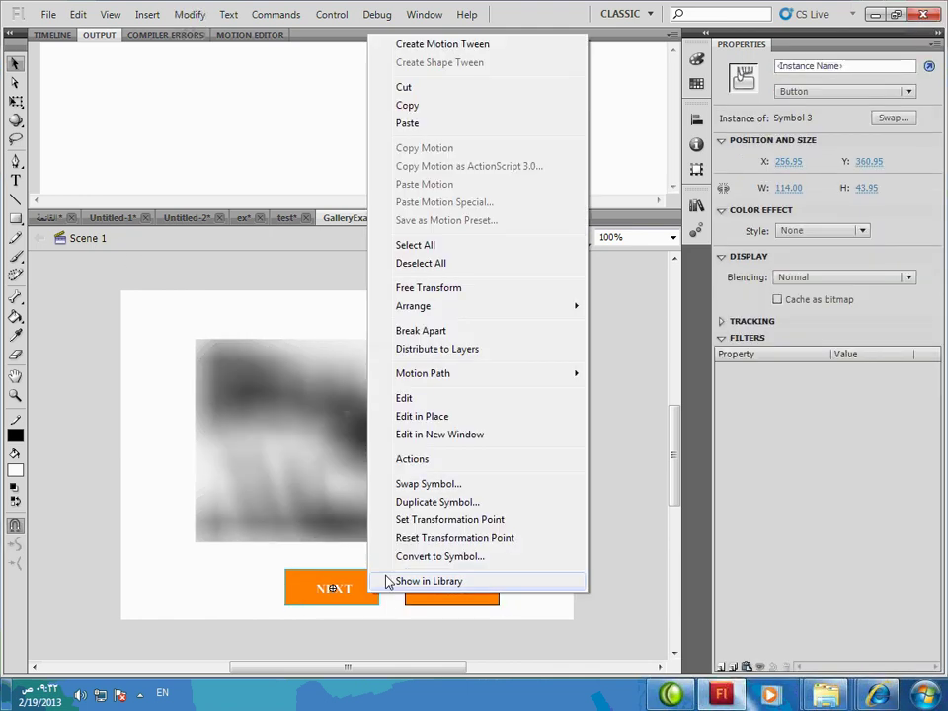
left_click(439, 501)
key("Return")
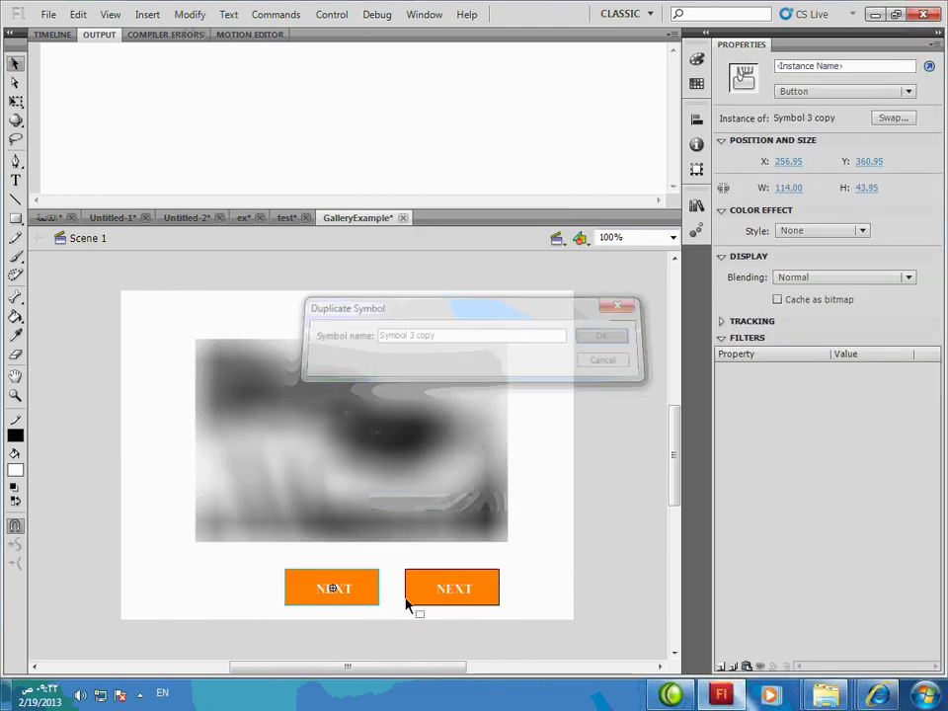
Change the label inside the duplicated button to PREV and return to Scene 1
double_click(326, 592)
double_click(330, 589)
double_click(332, 589)
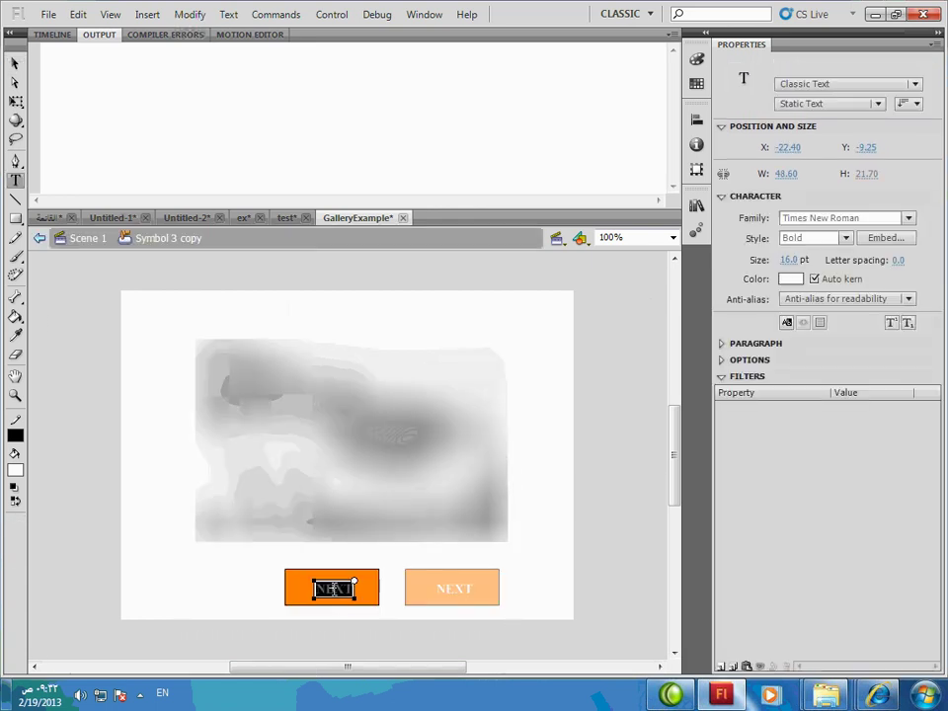
type("PREV")
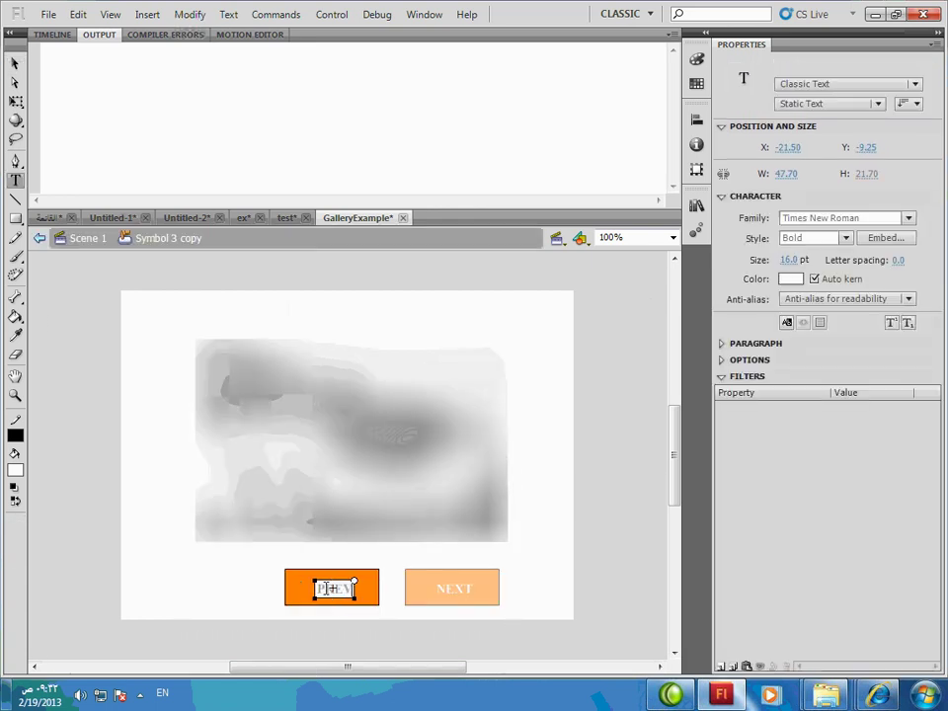
left_click(15, 62)
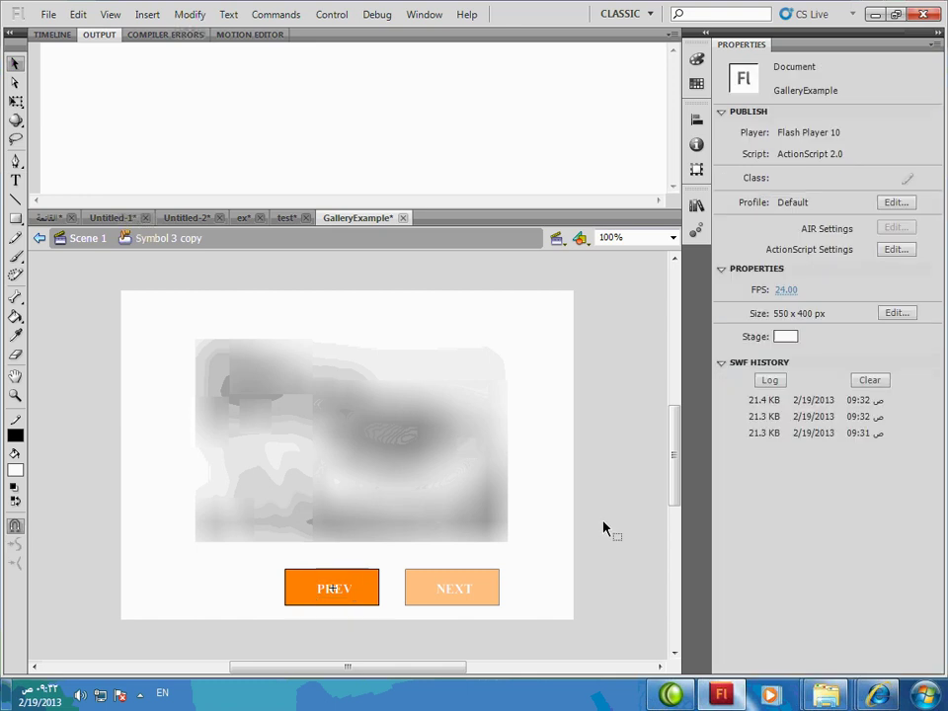
double_click(603, 526)
Adapt the PREV button's script to count backwards: use i--, change the condition to if(i<1), and reset with i=5
right_click(330, 590)
left_click(403, 453)
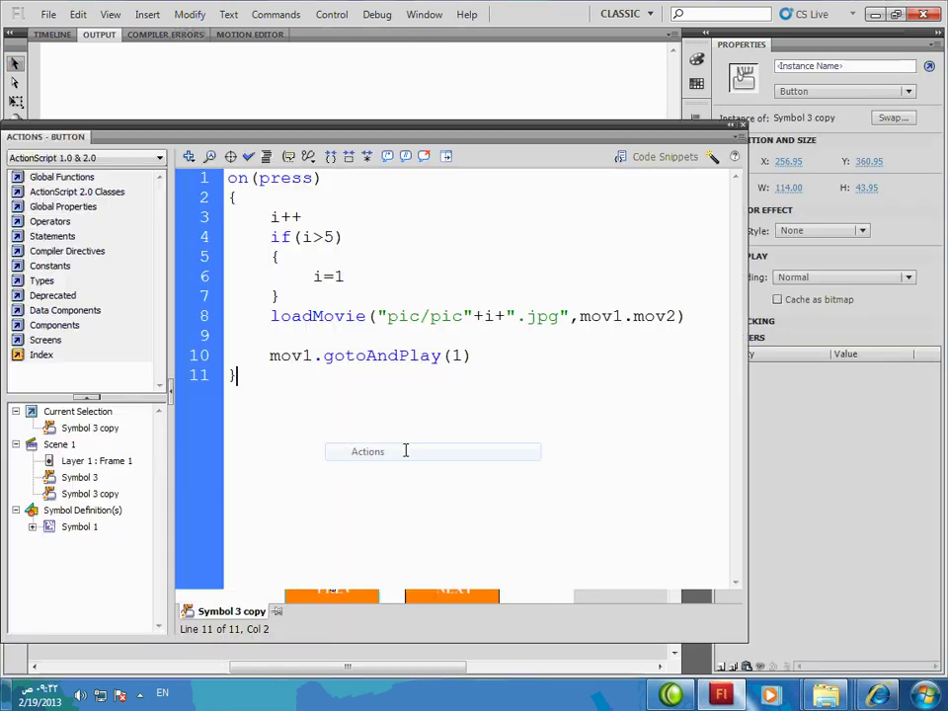
left_click_drag(307, 221, 279, 217)
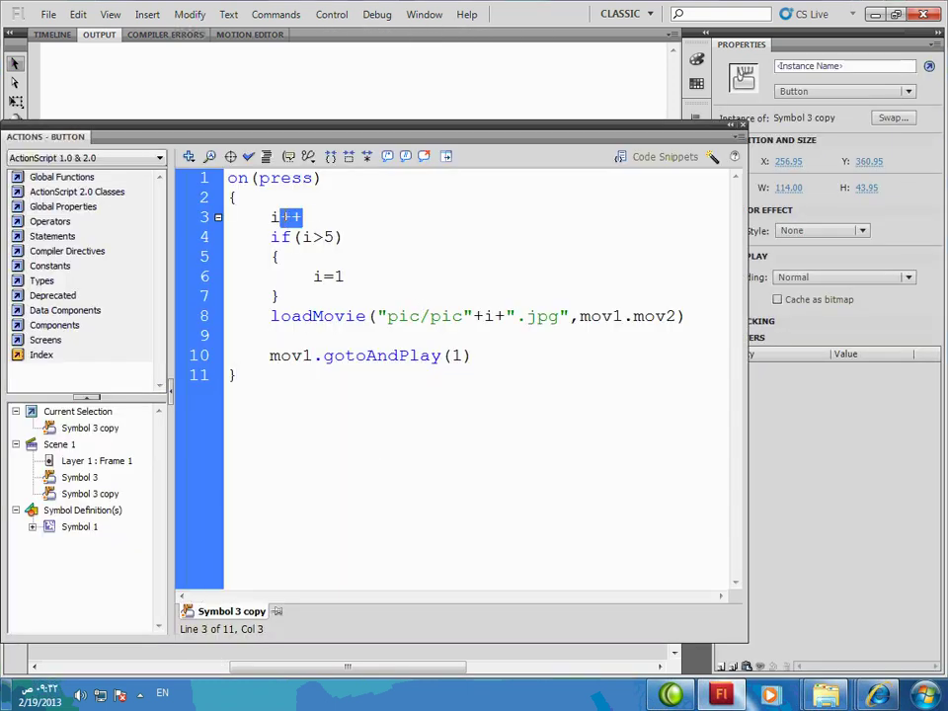
type("--")
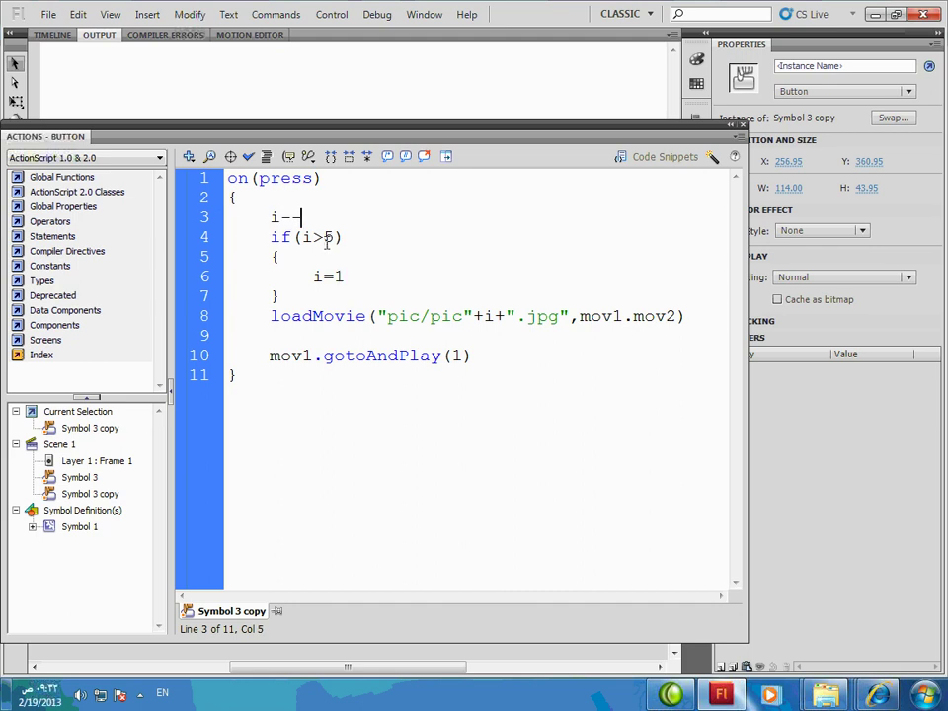
left_click_drag(314, 237, 327, 237)
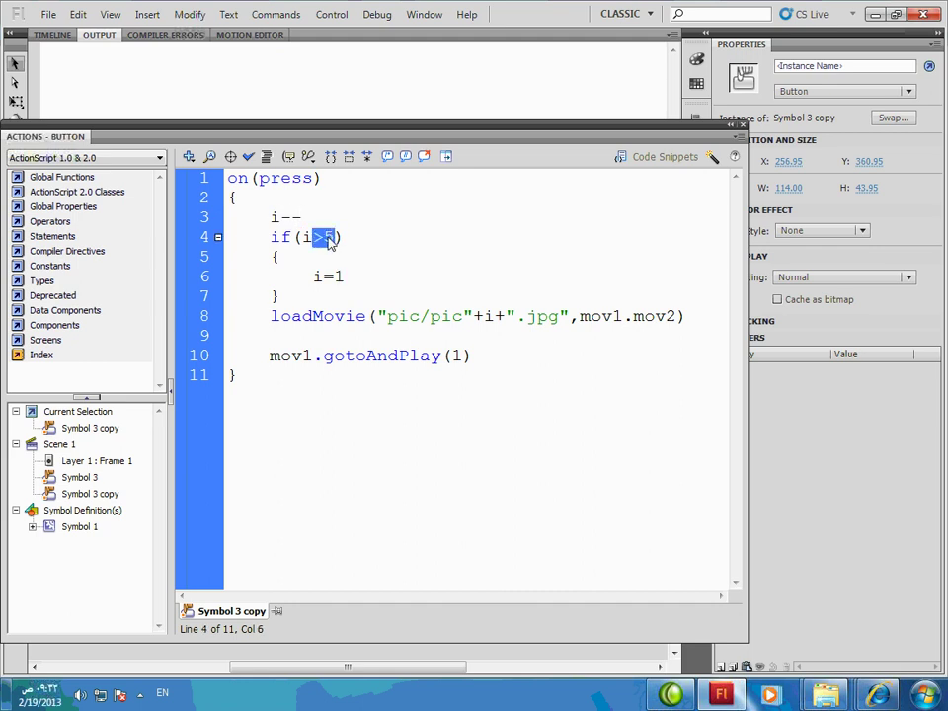
type("<1")
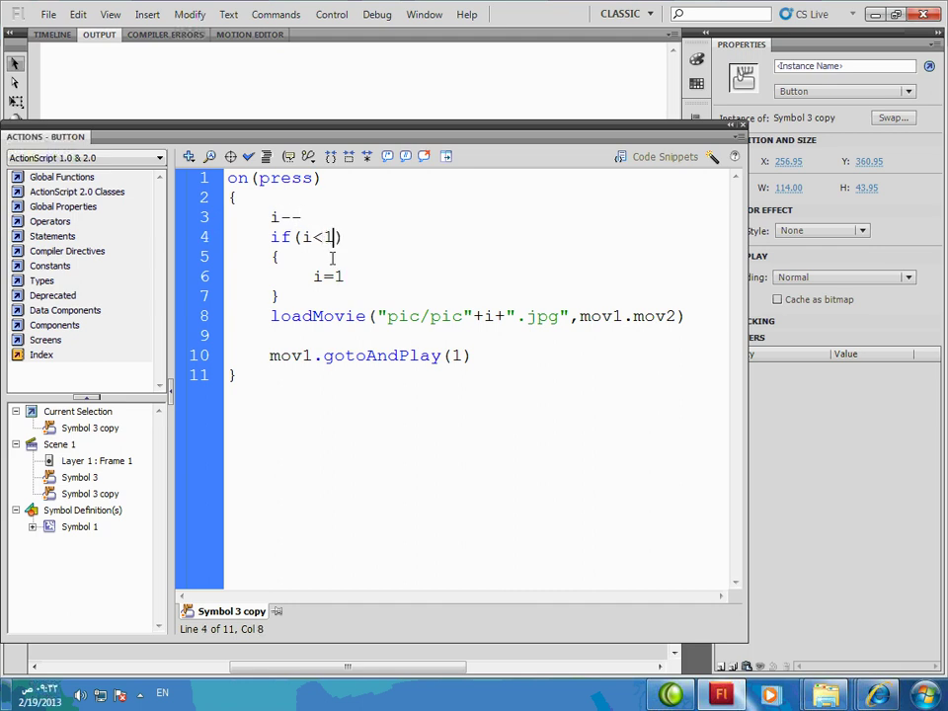
left_click_drag(344, 275, 337, 278)
type("5")
Test the movie by switching pictures with NEXT and PREV, then close the preview and the script editor
key("ctrl+Return")
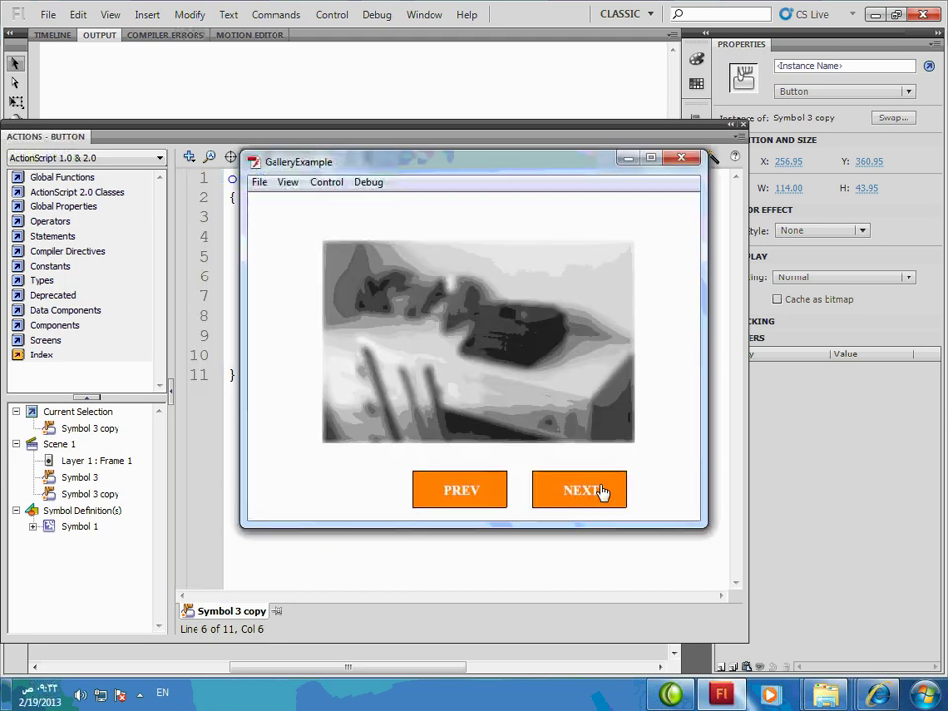
left_click(601, 490)
left_click(475, 504)
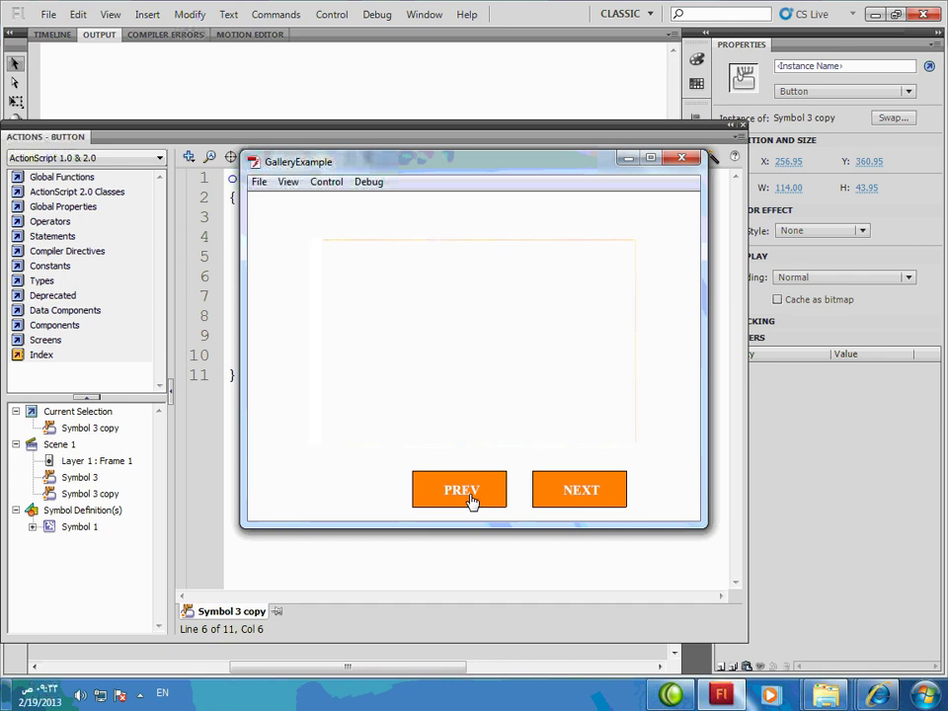
left_click(581, 493)
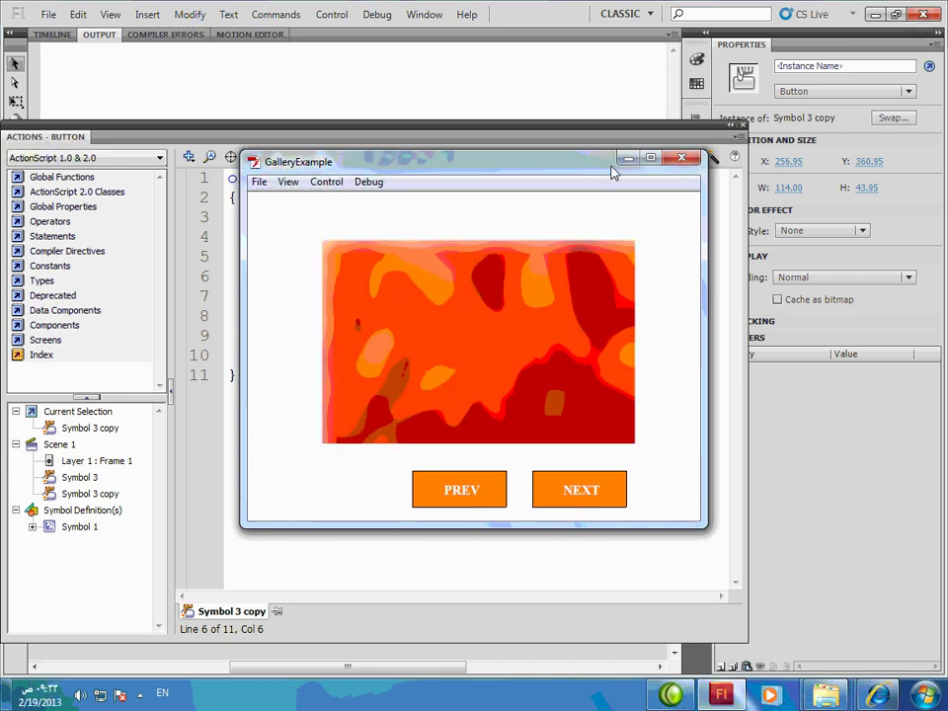
left_click(681, 158)
left_click(742, 125)
Place a copy of the PREV button at X 82.95, Y 360.95 and duplicate its symbol under the default name
left_click(529, 518)
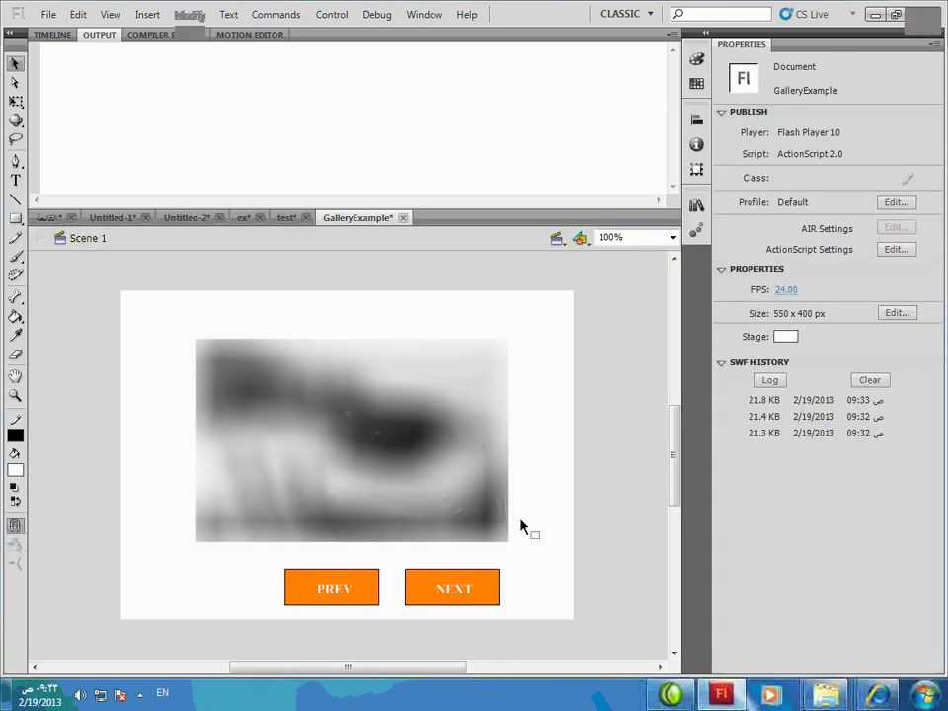
left_click_drag(319, 592, 197, 599)
right_click(197, 599)
left_click(255, 504)
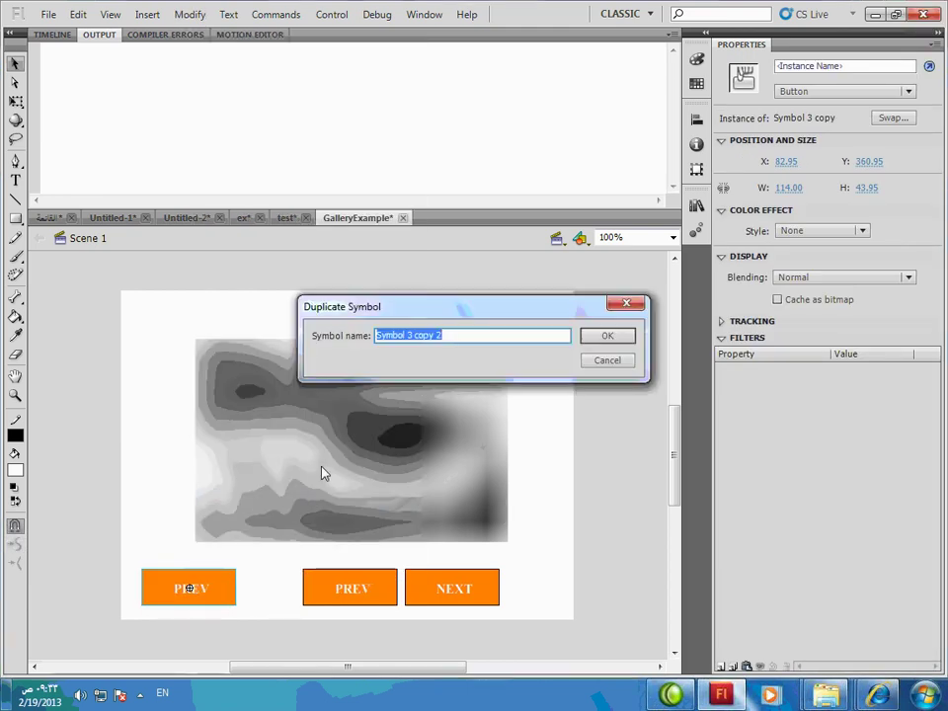
key("Return")
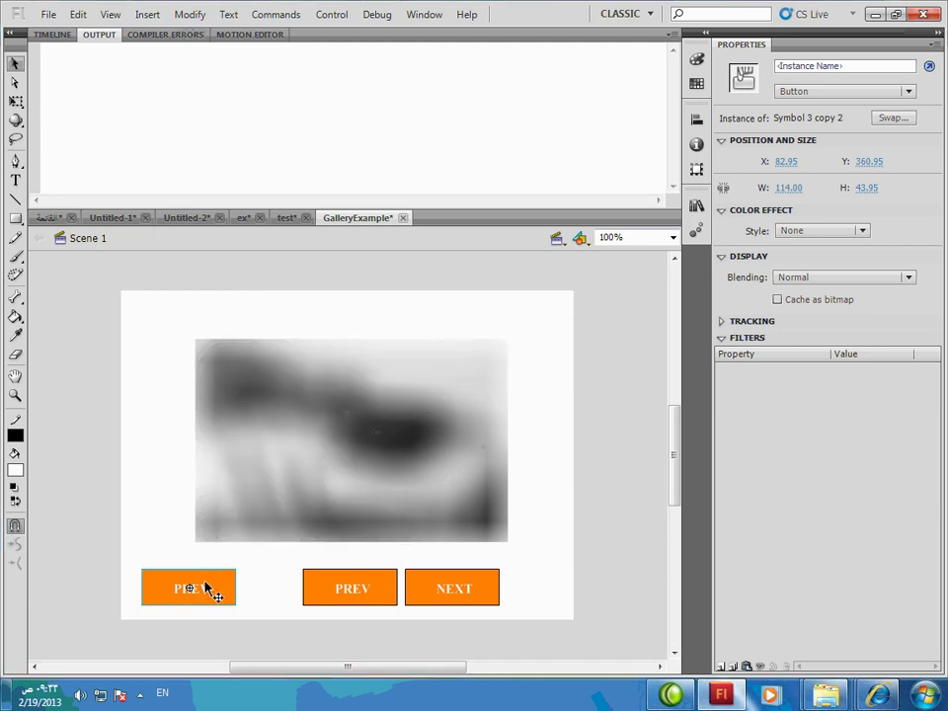
Change the label inside the duplicated button to 1 and move it to the rectangle's left end at X -49.00, Y -9.25
double_click(226, 594)
left_click(233, 597)
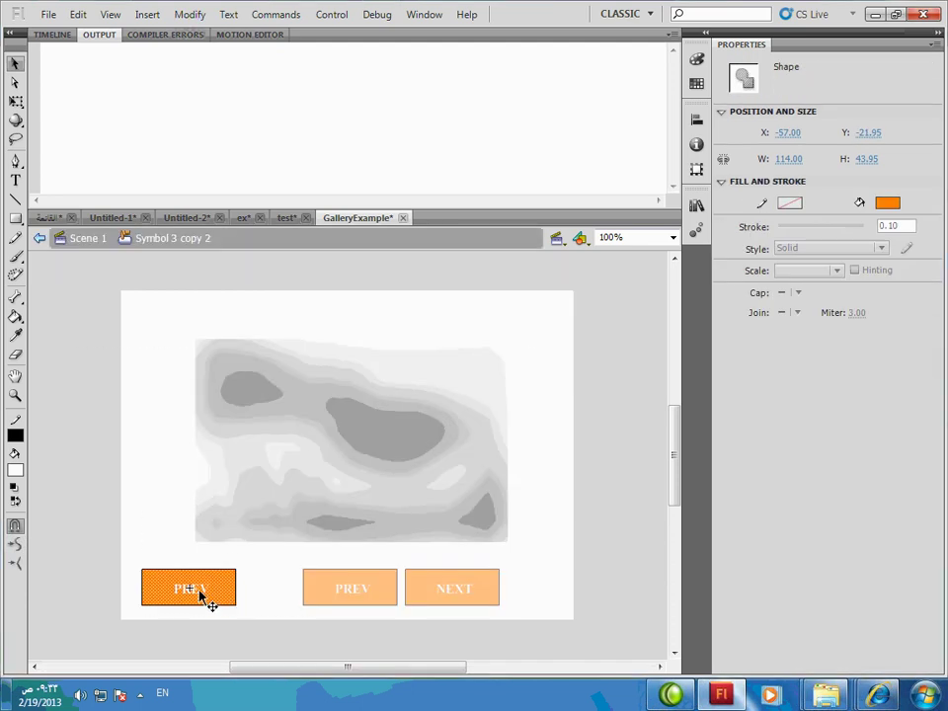
double_click(203, 593)
key("BackSpace")
key("Escape")
left_click_drag(209, 592, 156, 597)
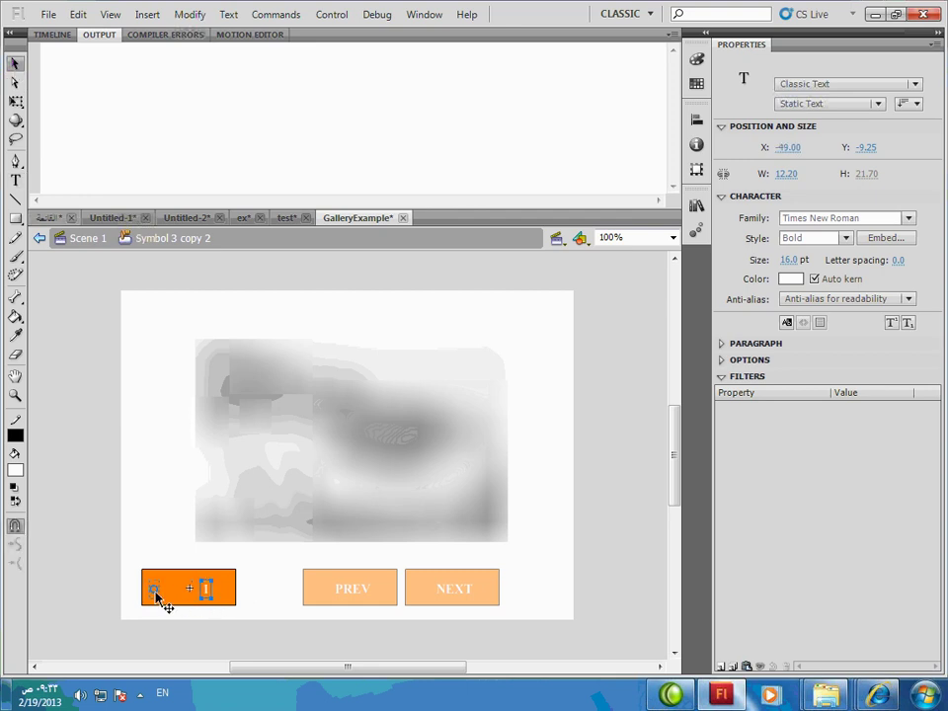
Narrow the button's orange rectangle with Free Transform to about 29 px wide so it fits around the digit
left_click(212, 598)
left_click(16, 101)
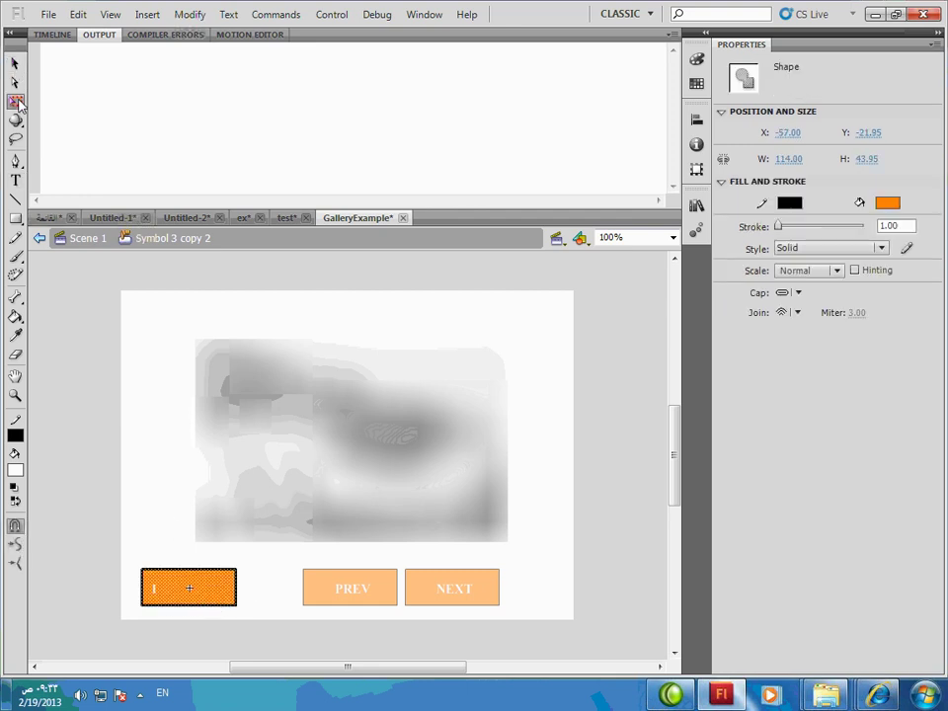
left_click_drag(237, 587, 166, 589)
double_click(203, 604)
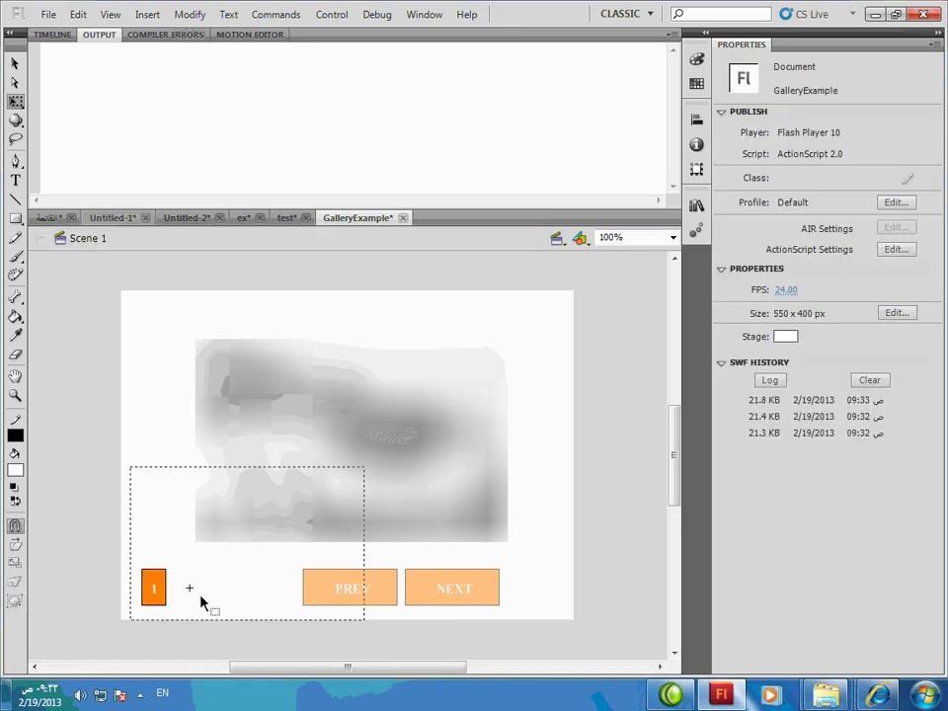
Set the digit 1 to 30 pt and nudge it to the centre of its rectangle, then return to Scene 1
double_click(160, 592)
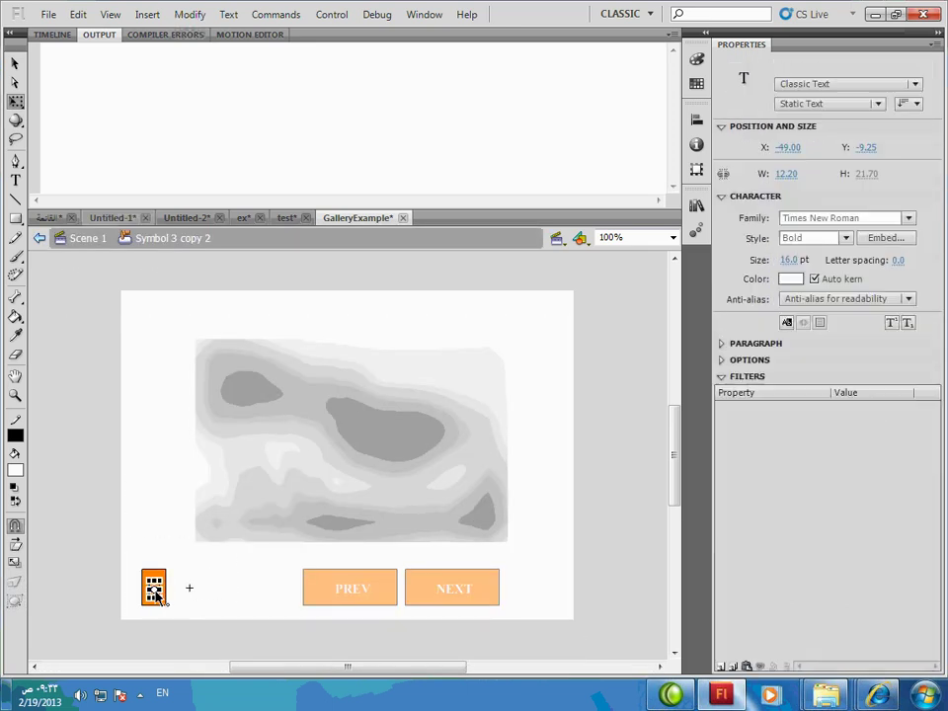
left_click(790, 259)
type("30")
key("Return")
left_click(15, 62)
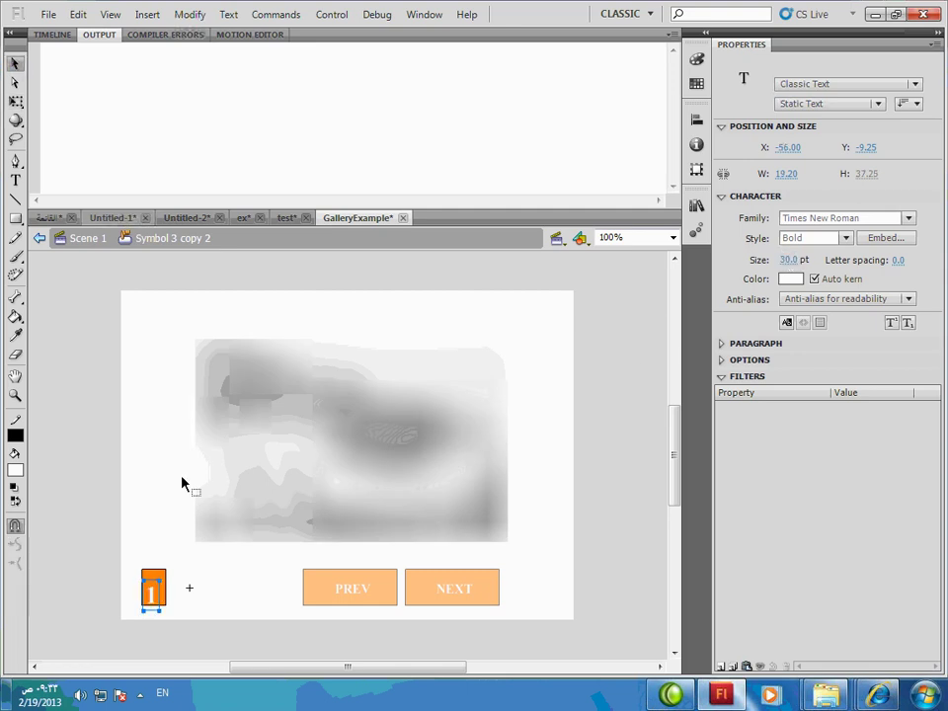
key("shift+Up")
key("Right")
key("Right")
key("Right")
key("Right")
key("Right")
key("Right")
key("Right")
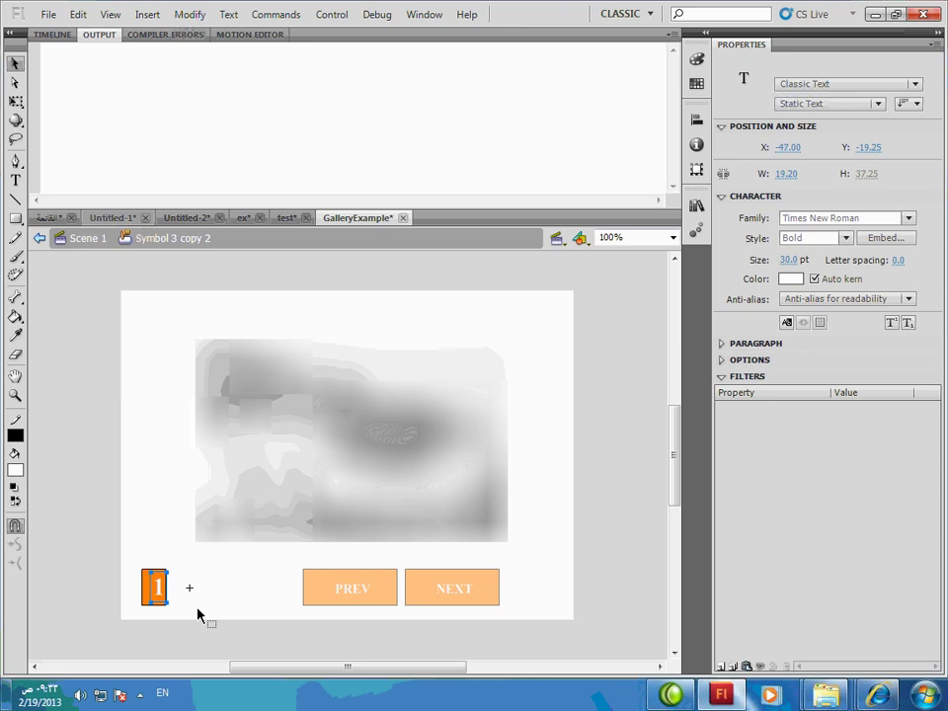
double_click(219, 609)
In the 1 button's script, replace the i-- line and the whole if block with i=1
left_click(158, 592)
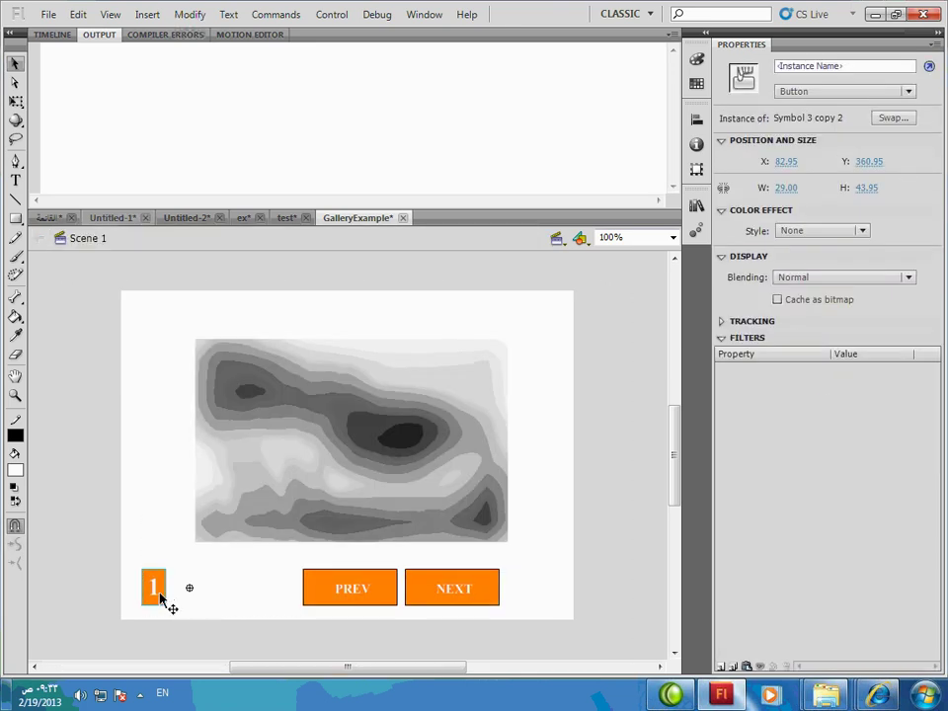
right_click(160, 597)
left_click(250, 456)
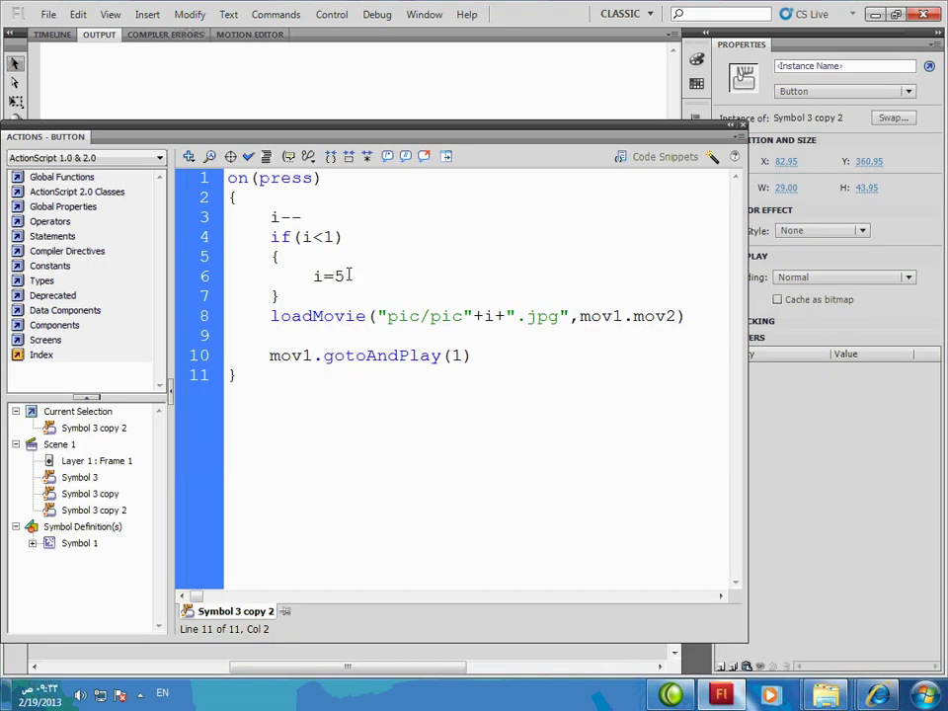
left_click_drag(316, 296, 283, 227)
type("=1")
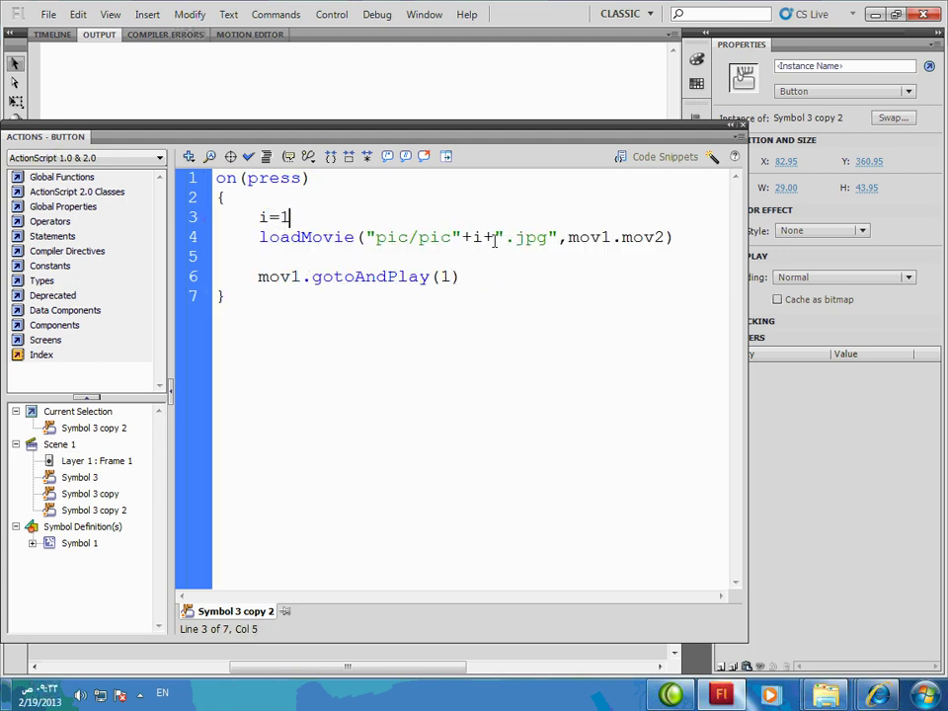
left_click_drag(461, 276, 268, 278)
left_click(271, 279)
Test the movie with NEXT and the 1 button, then close the preview and the script editor
key("ctrl+Return")
left_click(591, 489)
left_click(282, 491)
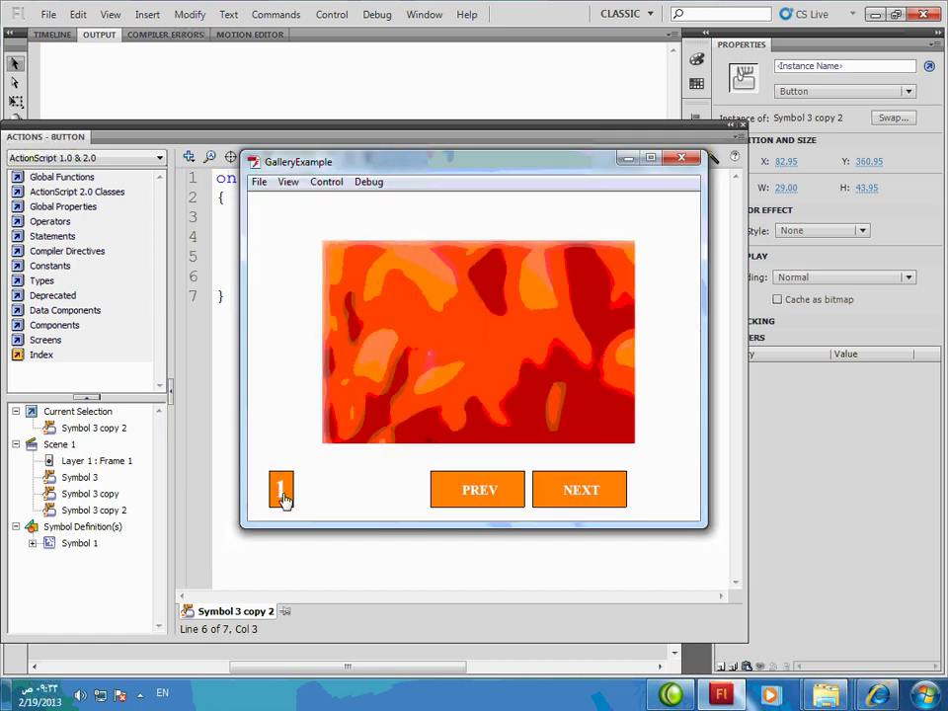
left_click(681, 158)
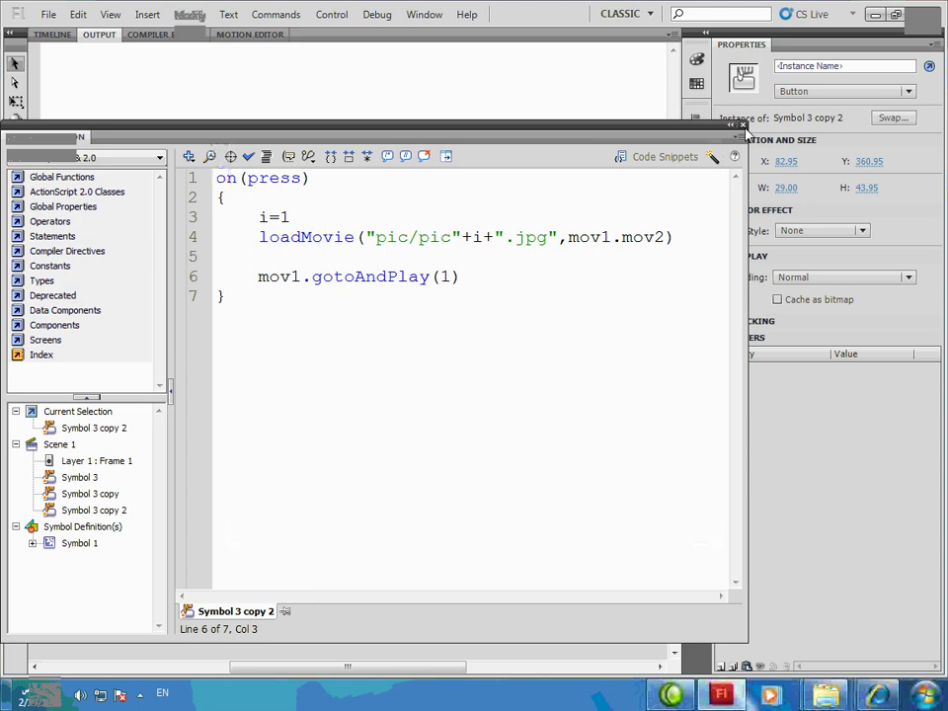
left_click(742, 126)
Place a copy of the 1 button beside it at X 119.95, Y 360.95 and duplicate its symbol under the default name
left_click(176, 590)
left_click_drag(174, 596, 189, 600)
right_click(190, 604)
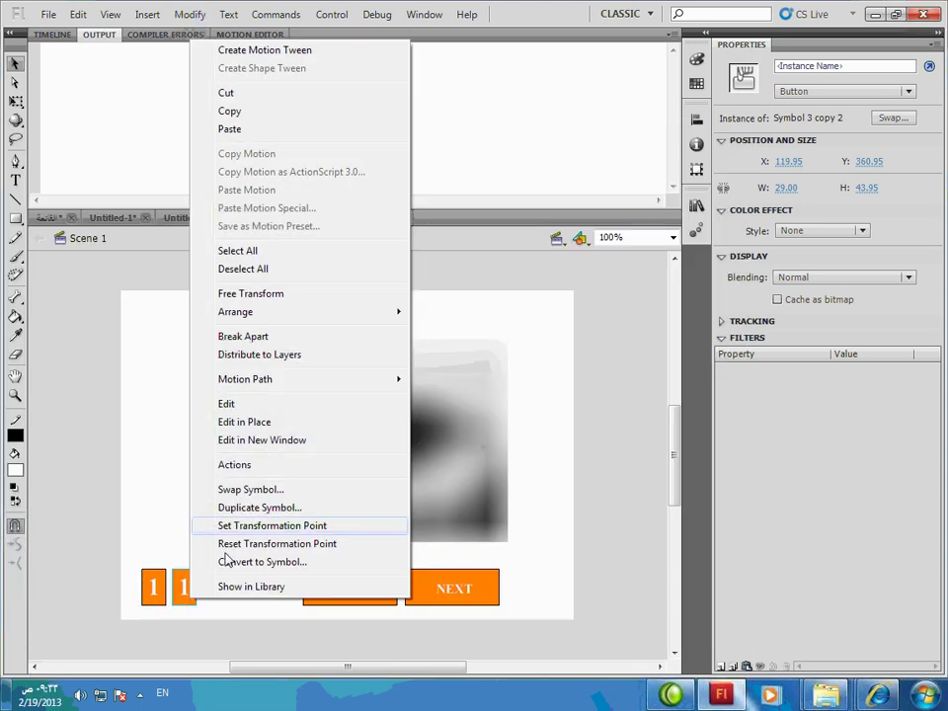
left_click(293, 507)
left_click(605, 335)
Change the label inside the new numbered button to 2 and return to Scene 1
double_click(191, 602)
double_click(185, 589)
type("2")
left_click(15, 62)
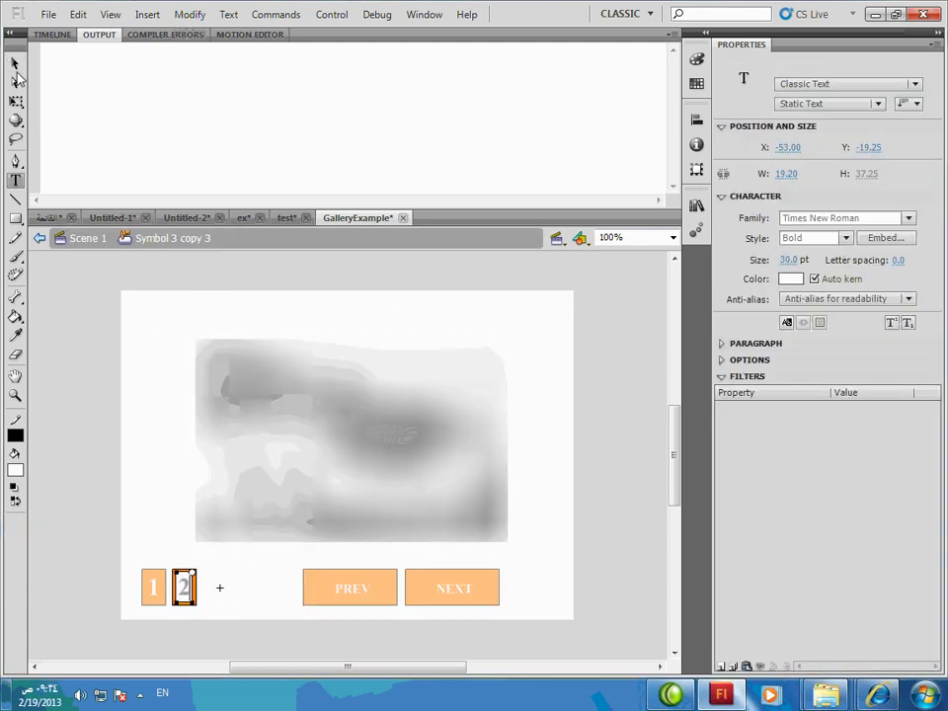
double_click(223, 624)
In the 2 button's script, change the assignment to i=2 and close the script editor
right_click(193, 598)
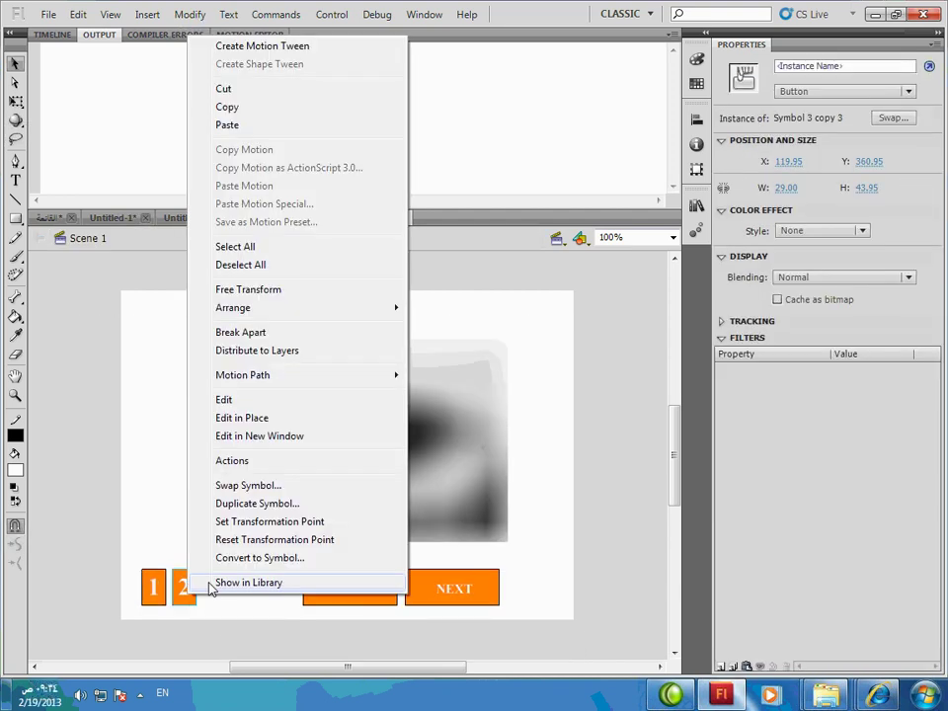
left_click(268, 463)
double_click(283, 217)
type("2")
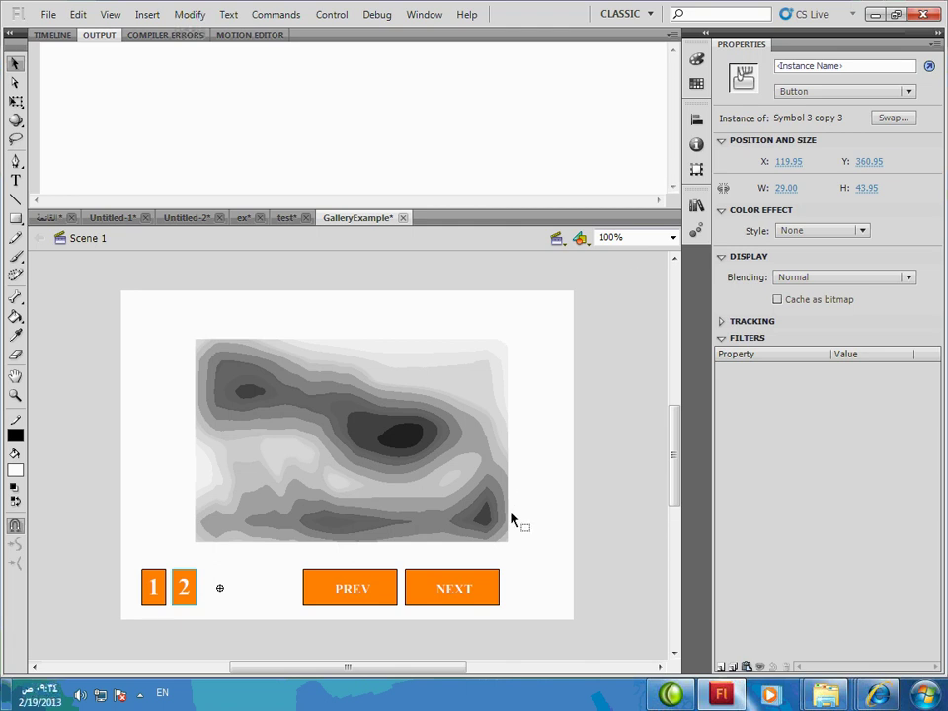
Test the movie by switching pictures with the 2, PREV and NEXT buttons, then close the preview
key("ctrl+Return")
left_click(313, 503)
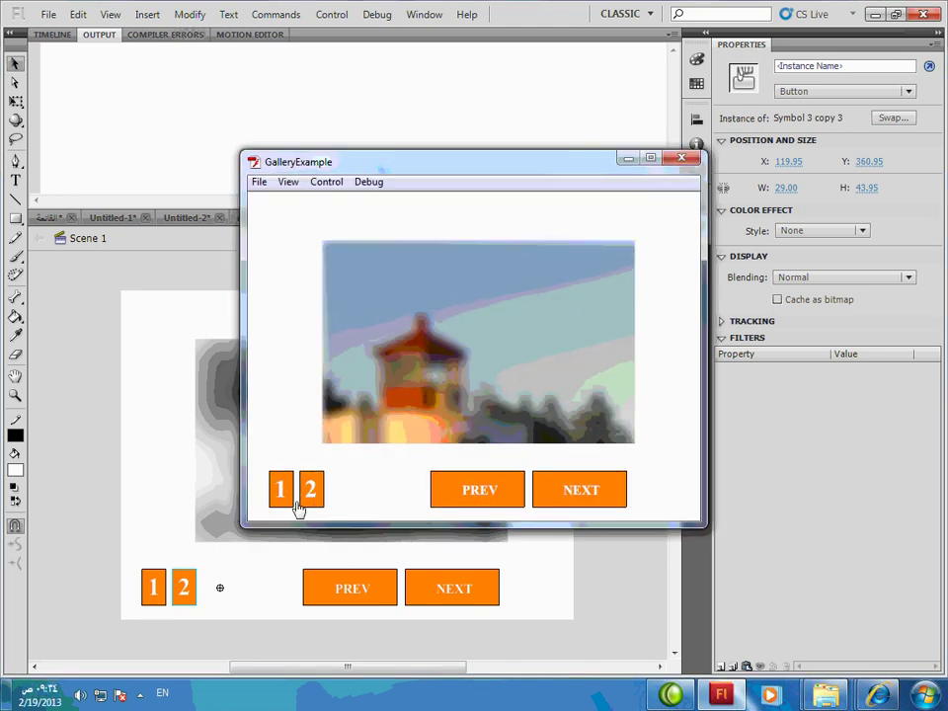
left_click(474, 493)
left_click(585, 495)
left_click(572, 493)
left_click(308, 503)
left_click(573, 497)
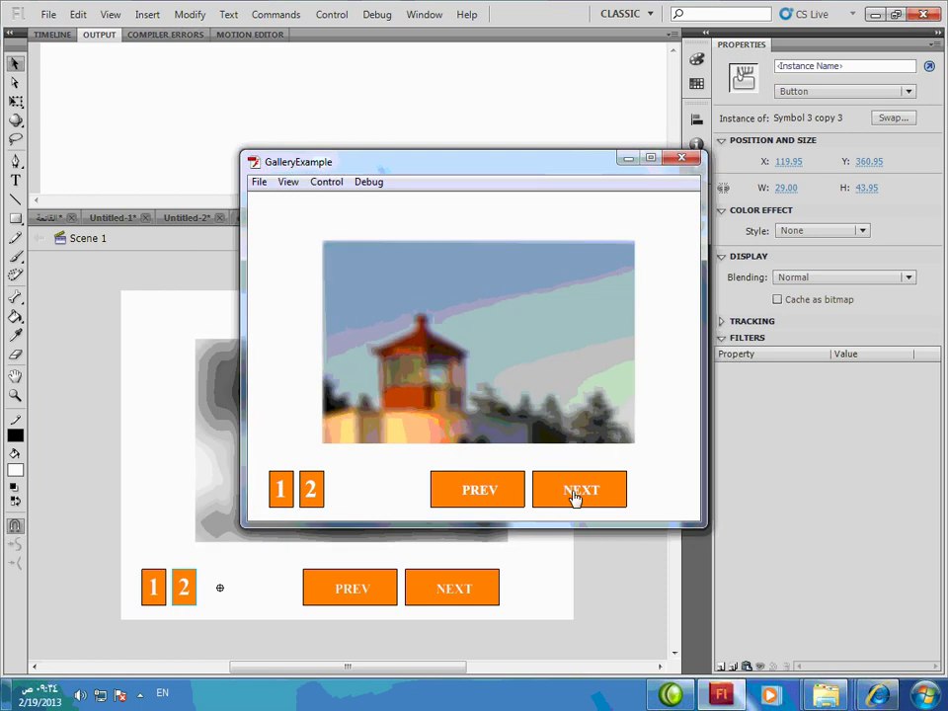
left_click(521, 494)
left_click(582, 492)
left_click(521, 494)
left_click(681, 159)
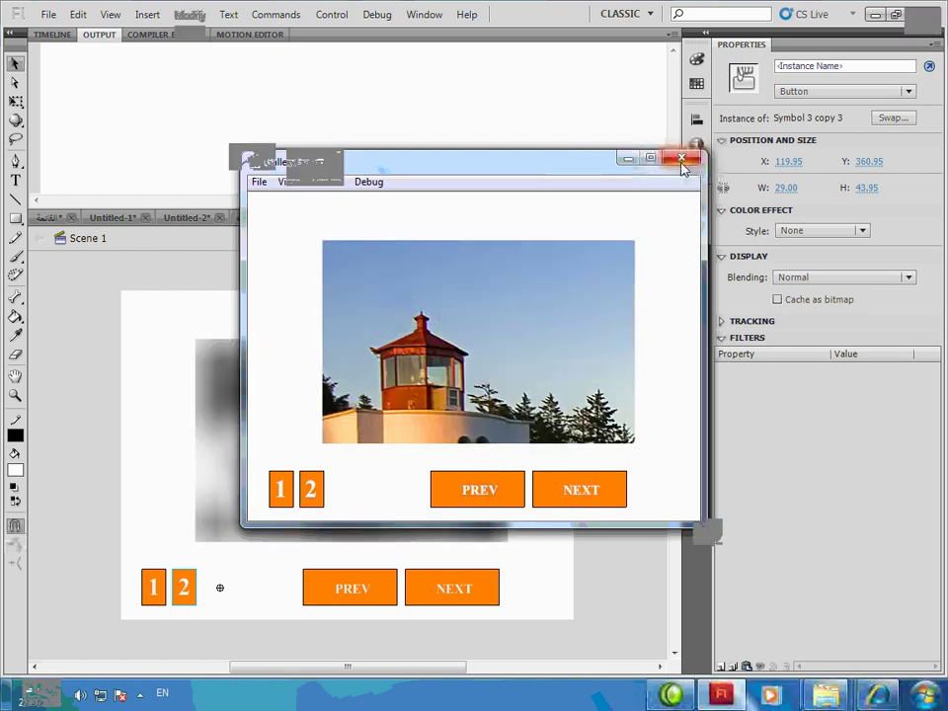